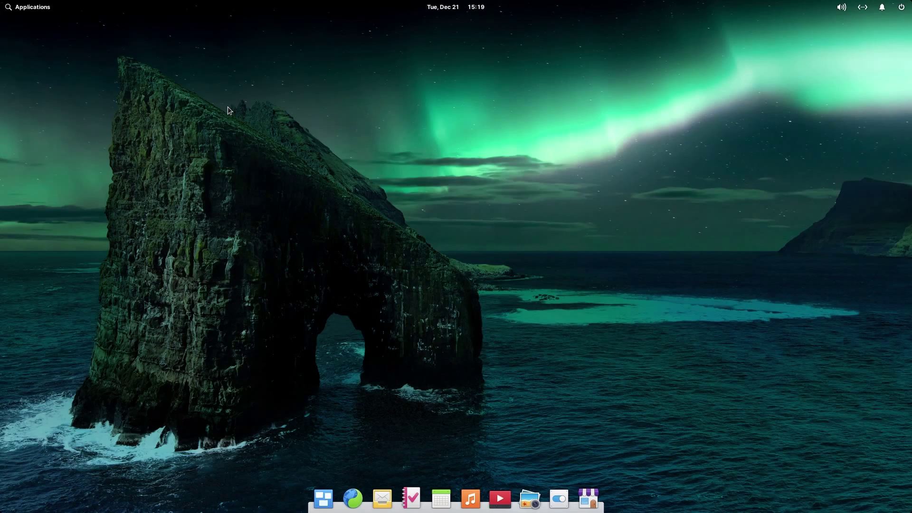
Open System Settings and review the default applications and the startup apps list
key("super")
type("settings")
key("Return")
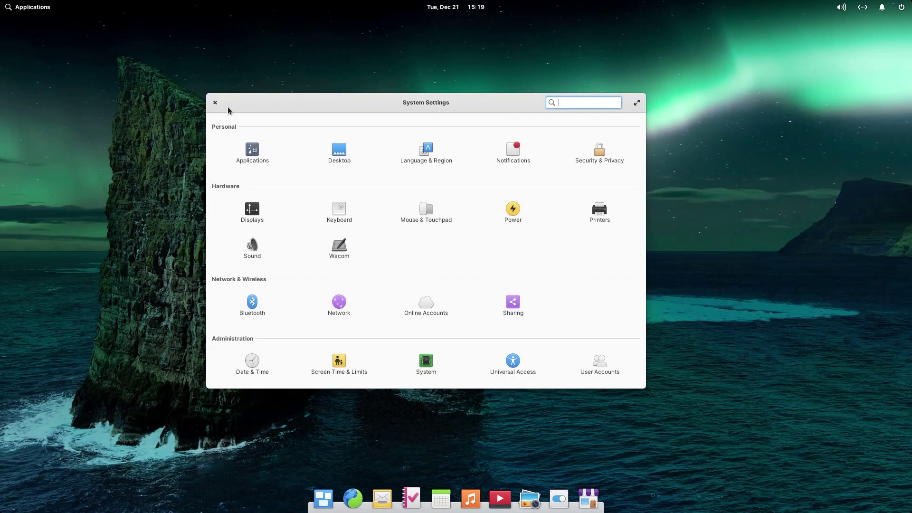
left_click(259, 151)
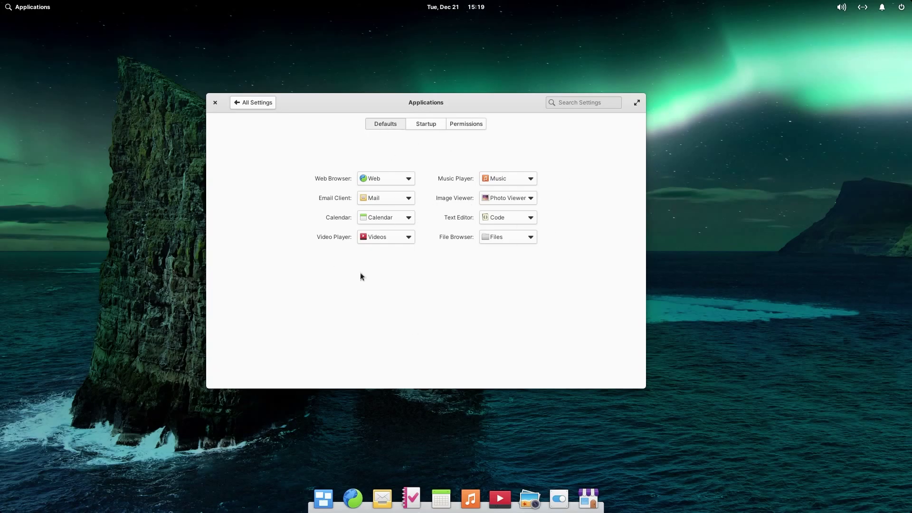
left_click(400, 182)
left_click(400, 181)
left_click(424, 127)
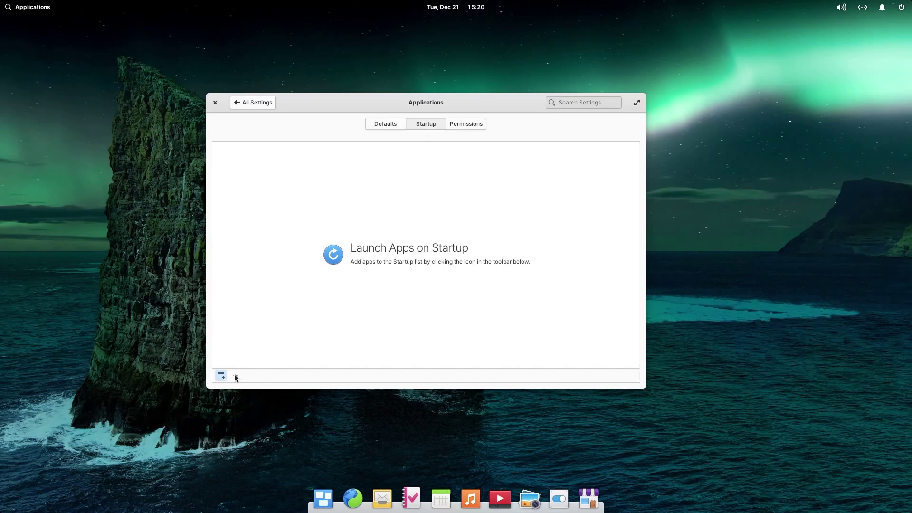
Examine the permissions of the installed apps from Camera to Videos, and return to the settings overview
left_click(467, 123)
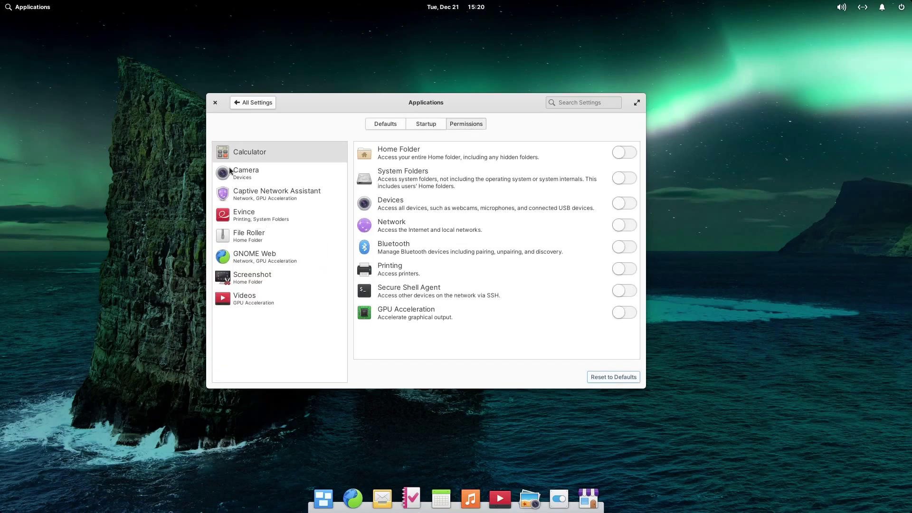
left_click(243, 174)
left_click(253, 197)
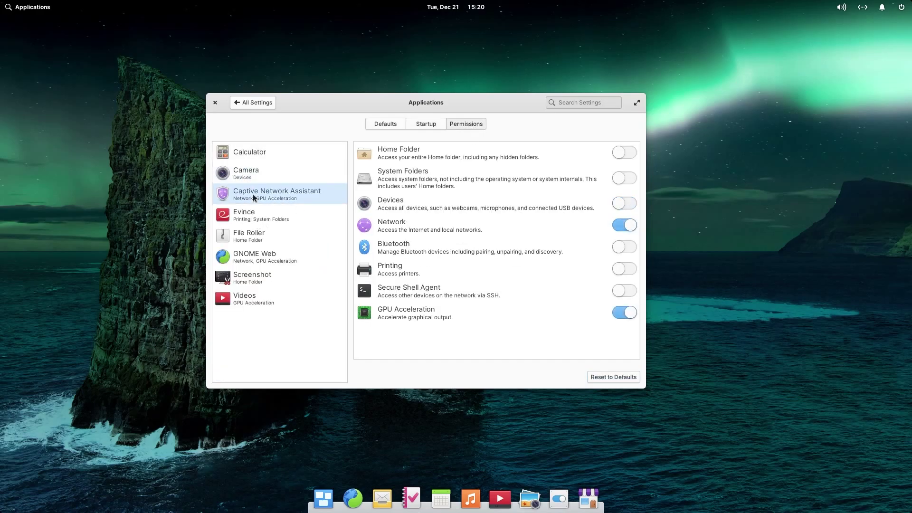
left_click(259, 218)
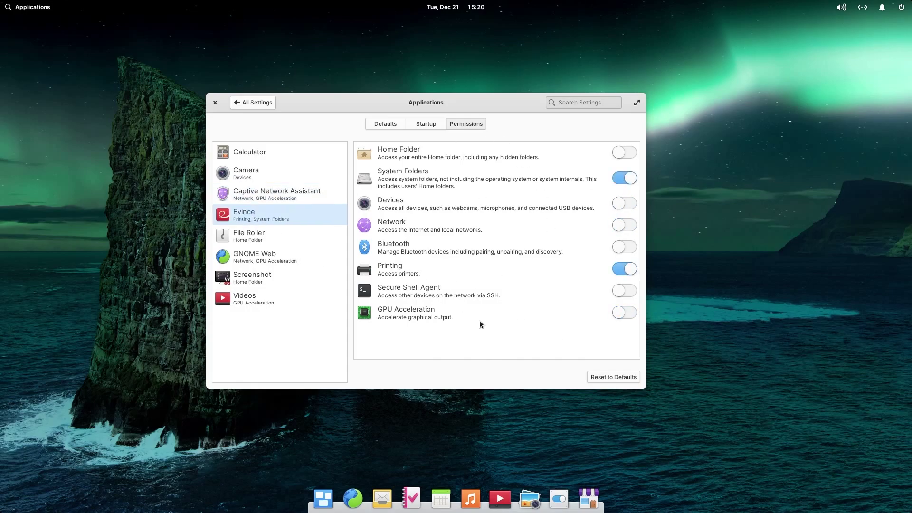
left_click(249, 243)
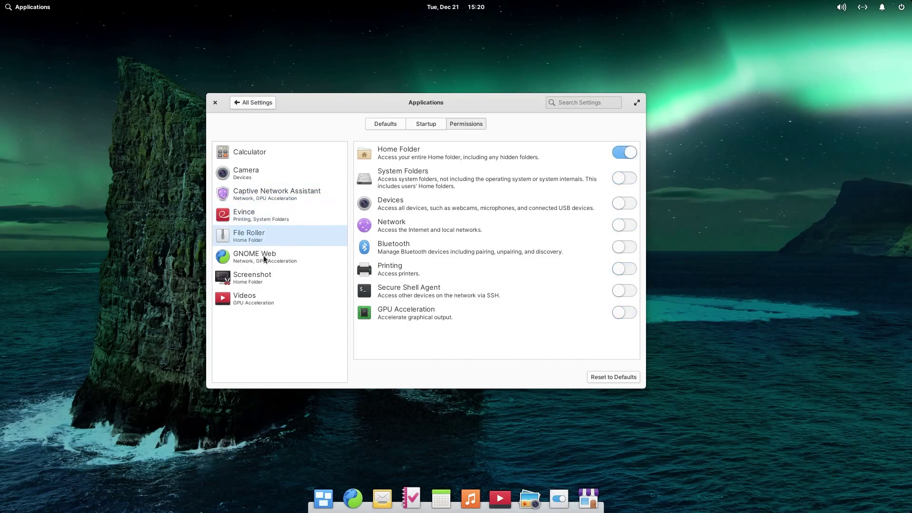
left_click(265, 258)
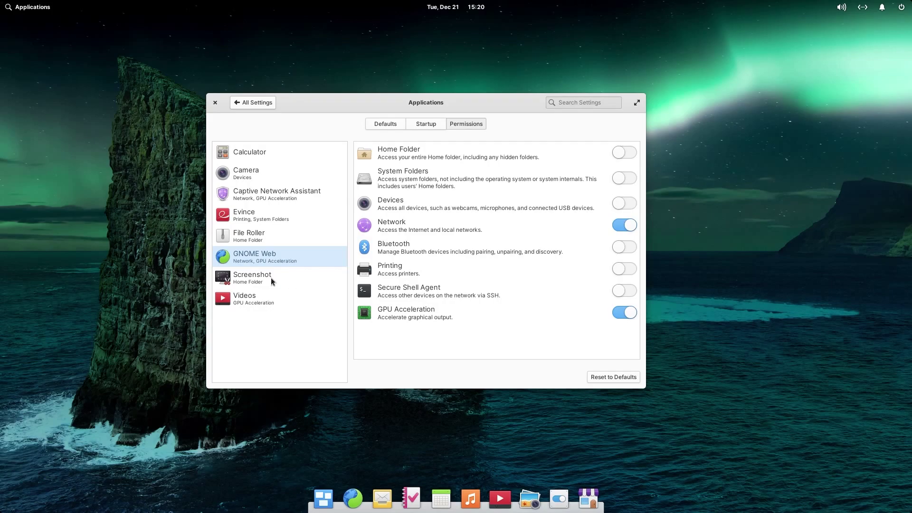
left_click(271, 278)
left_click(280, 300)
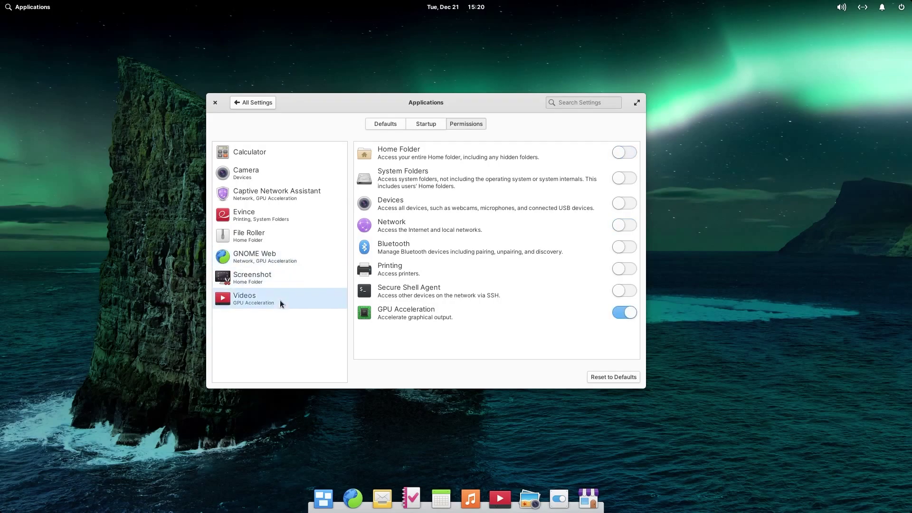
left_click(269, 277)
left_click(259, 261)
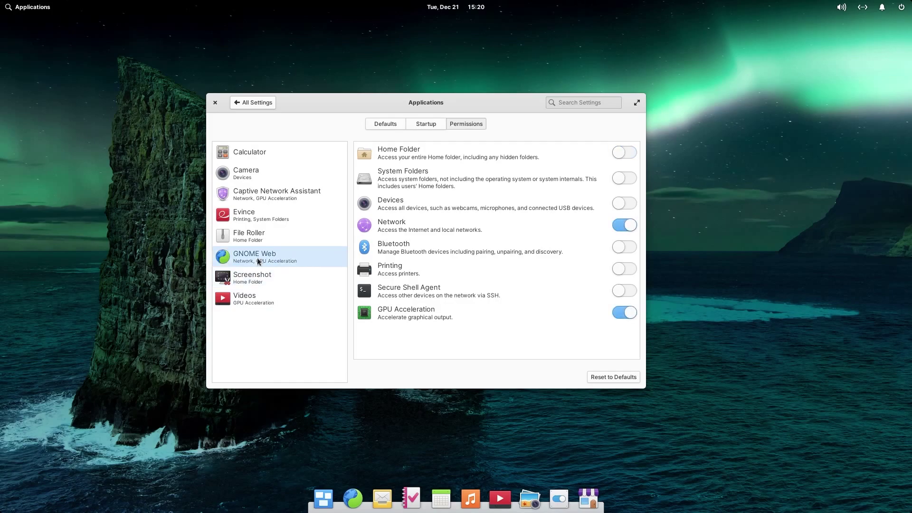
left_click(241, 102)
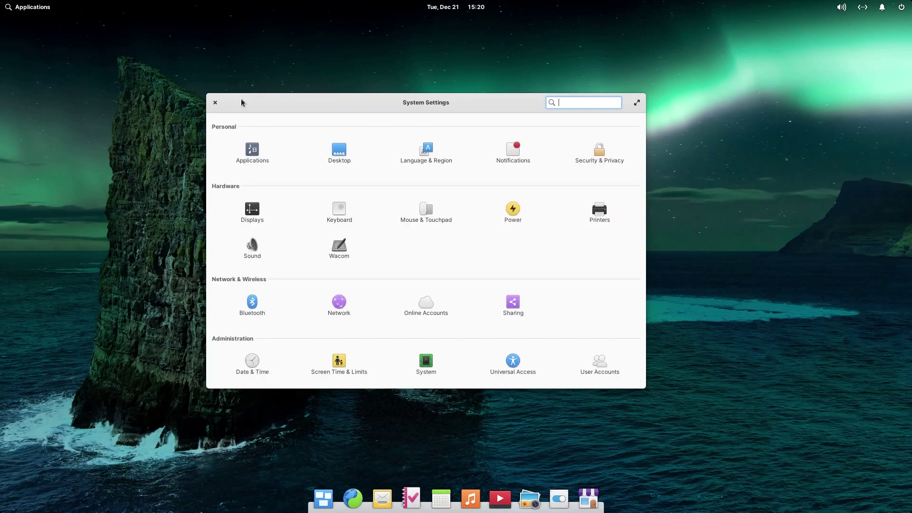
Browse the desktop wallpapers and set the dark green fern picture as the background
left_click(339, 158)
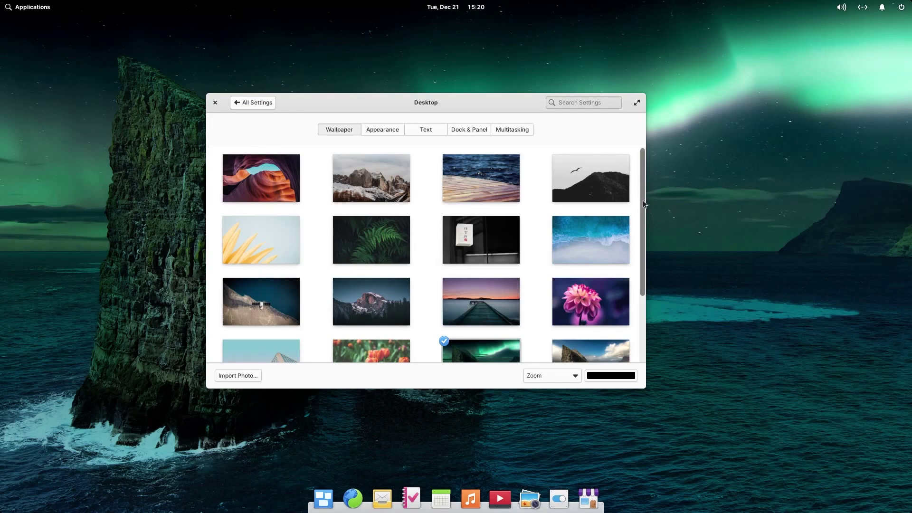
mouse_move(643, 201)
left_mouse_down()
mouse_move(649, 278)
mouse_move(638, 192)
left_mouse_up()
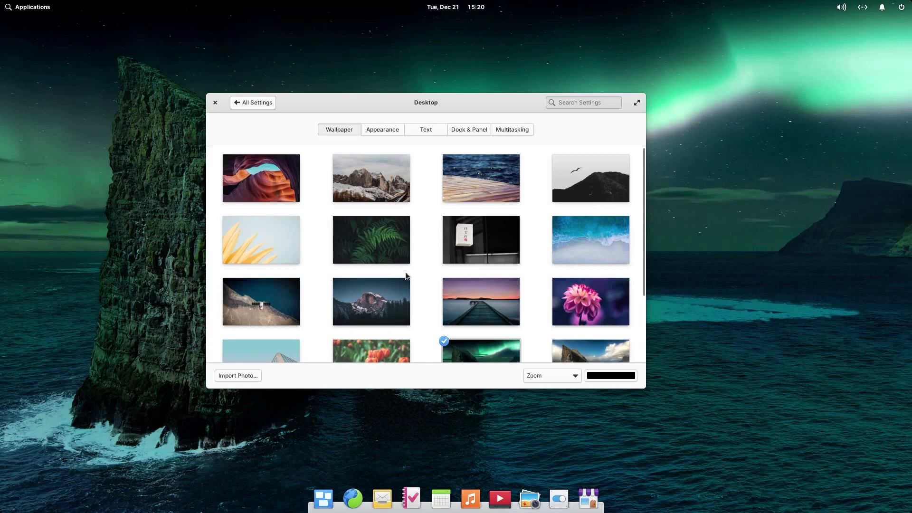
left_click(369, 236)
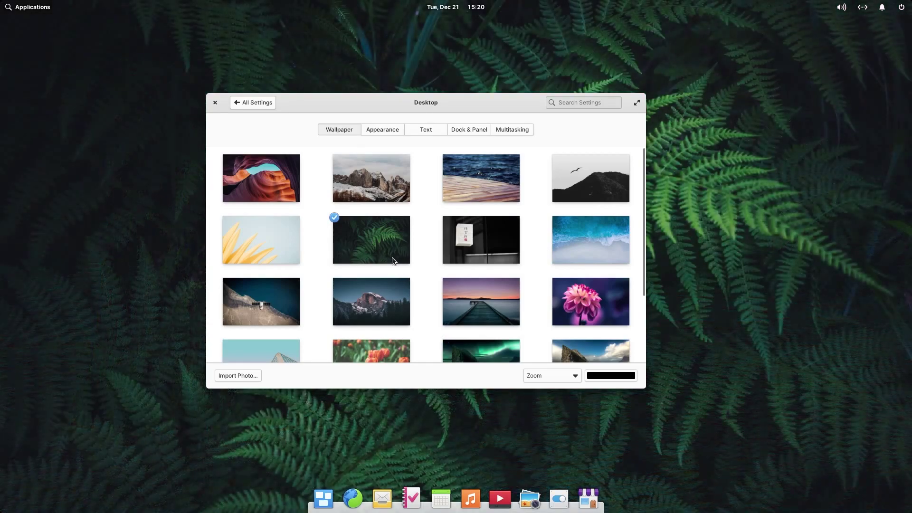
Switch the desktop appearance style to Dark
left_click_drag(380, 129, 391, 115)
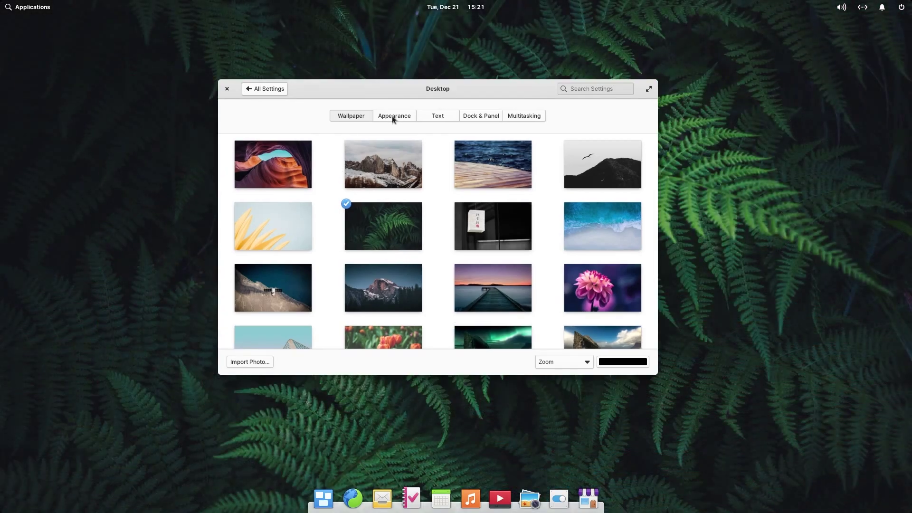
left_click(392, 119)
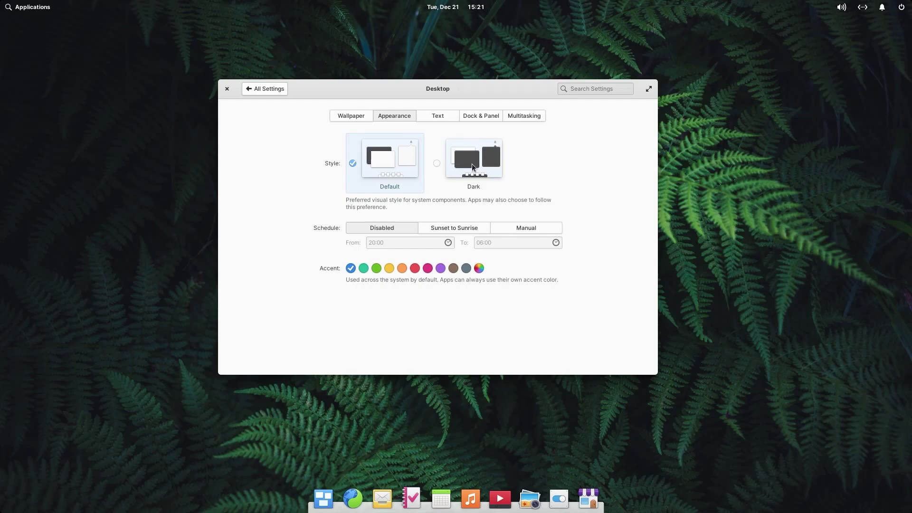
left_click(437, 164)
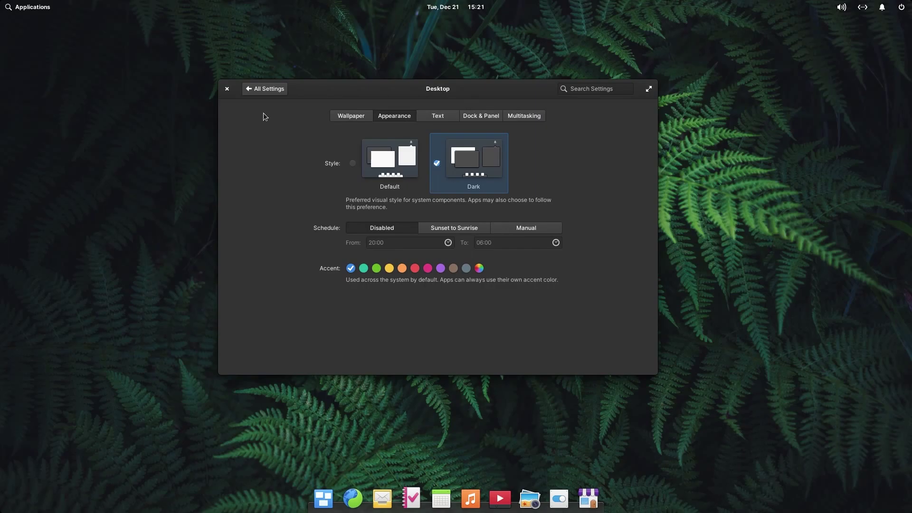
Open the Files app to check how it looks in the dark style, and close it
key("super")
type("files")
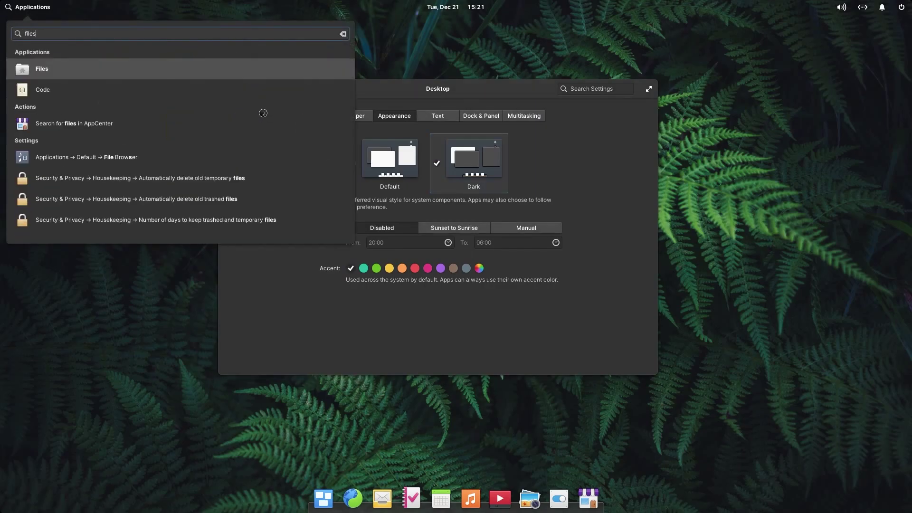
key("Return")
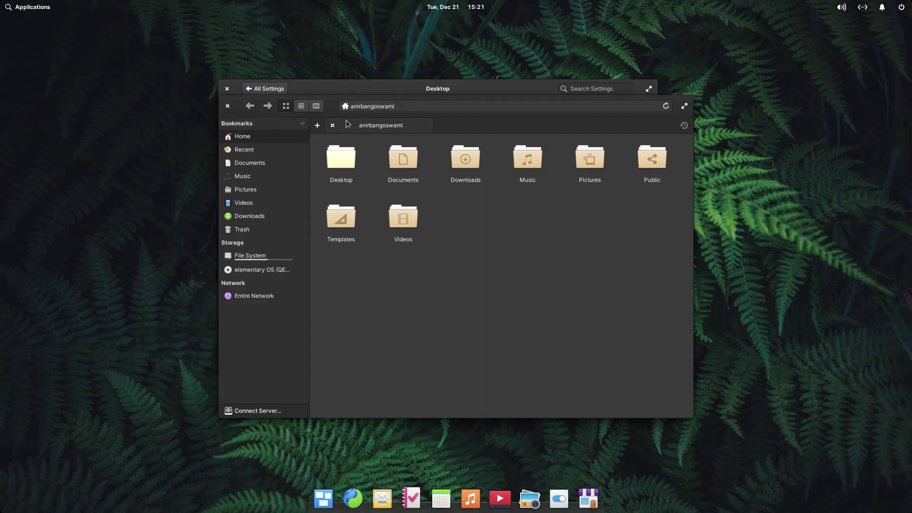
left_click_drag(331, 107, 438, 148)
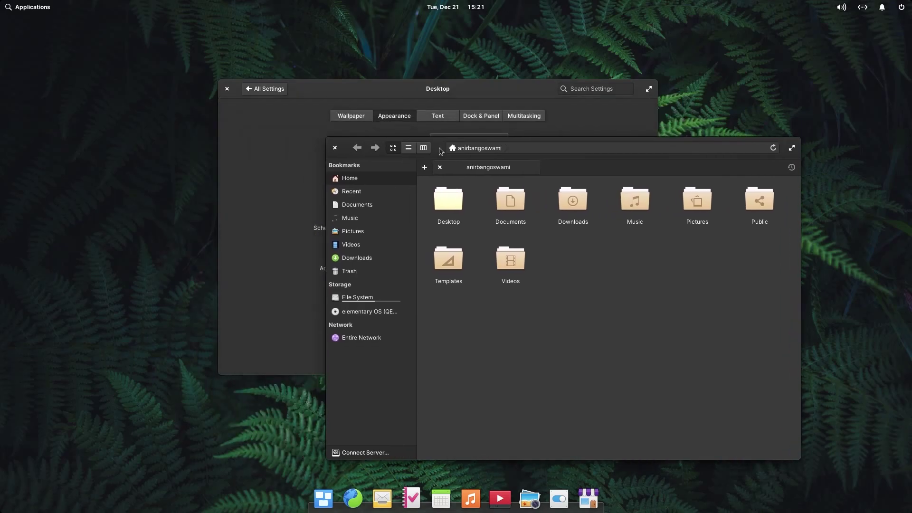
key("ctrl+q")
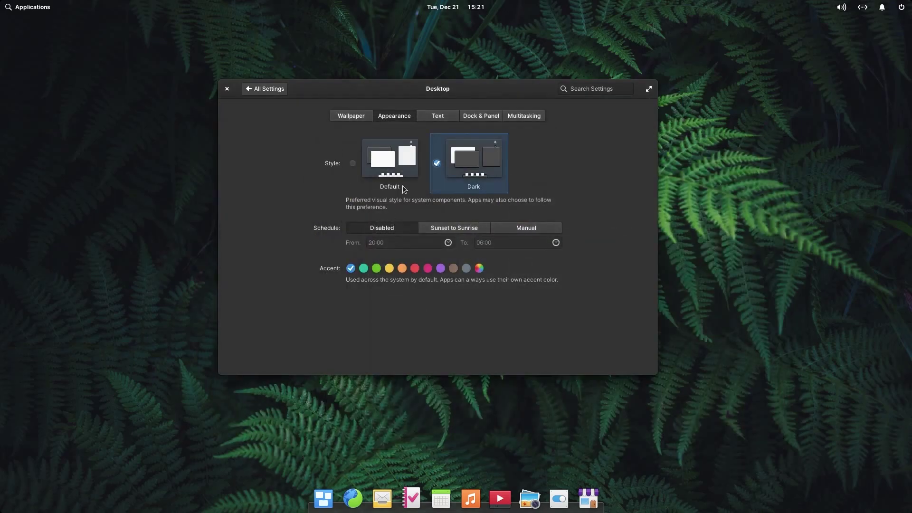
Set the appearance style to Default with the orange accent colour
left_click(352, 163)
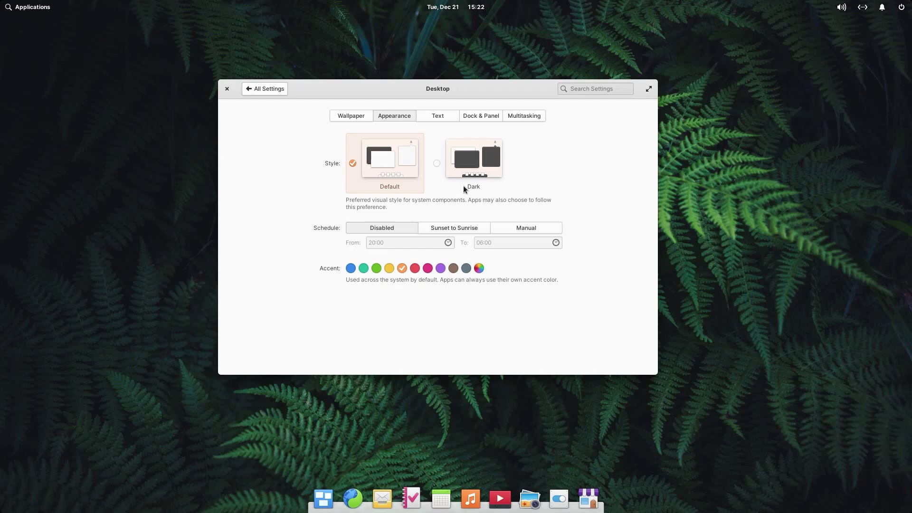
Review the text settings and the Dock & Panel options, including the dock's own preferences window
left_click(445, 115)
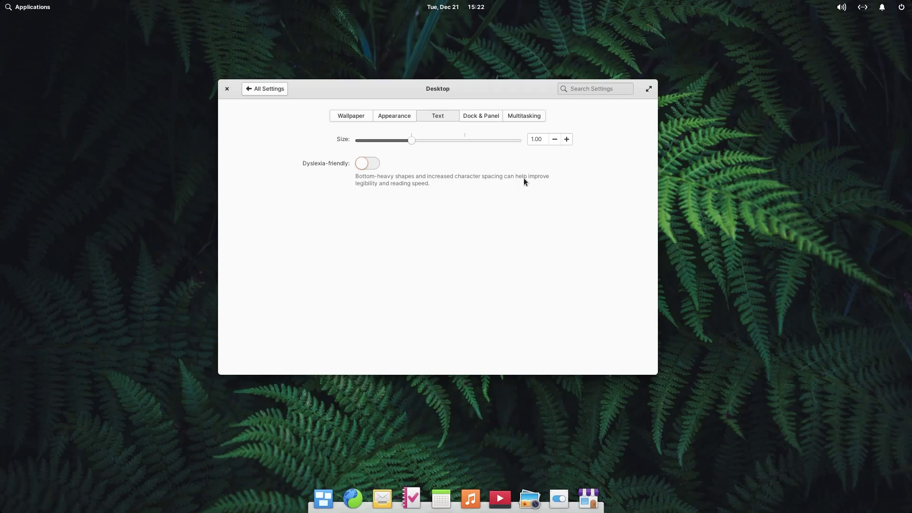
left_click(476, 115)
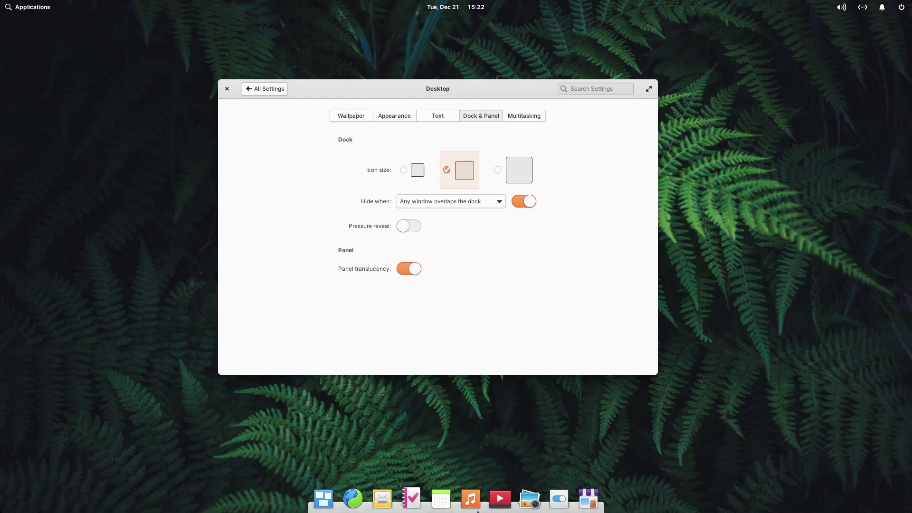
right_click(479, 500)
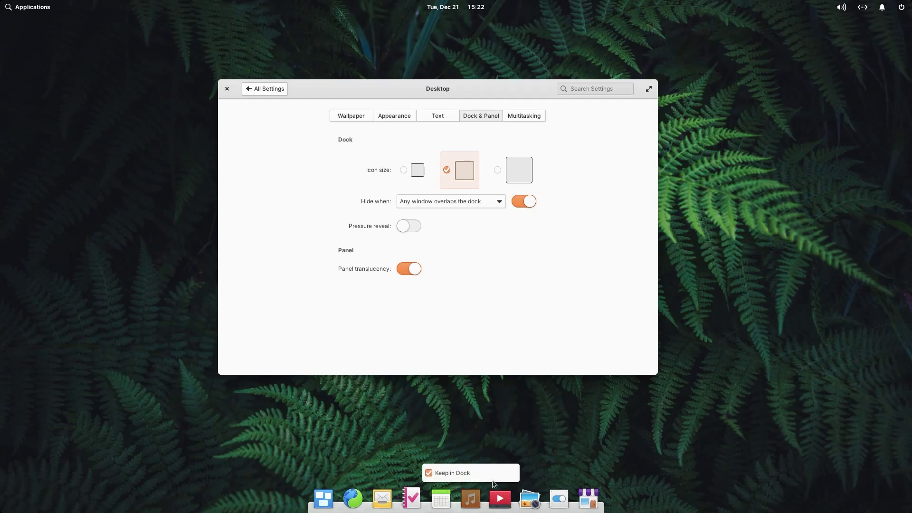
left_click(600, 509)
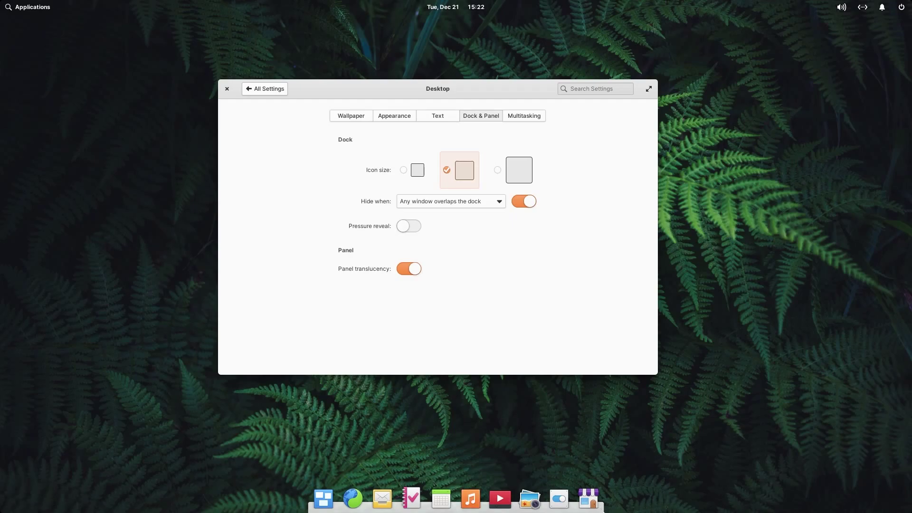
right_click(601, 509)
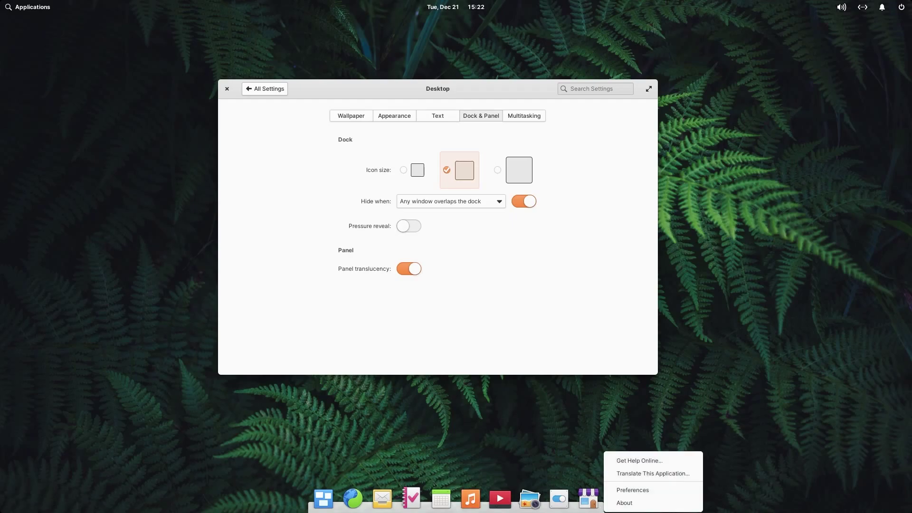
left_click(634, 491)
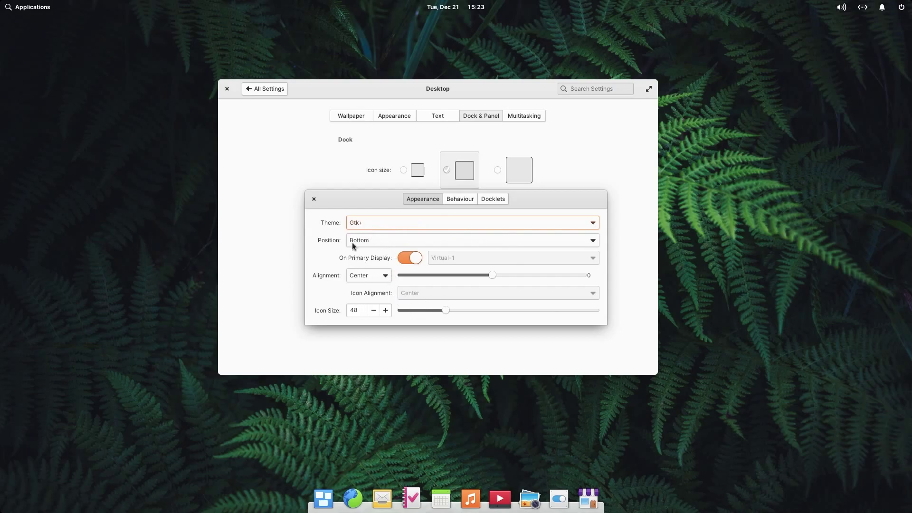
left_click(314, 199)
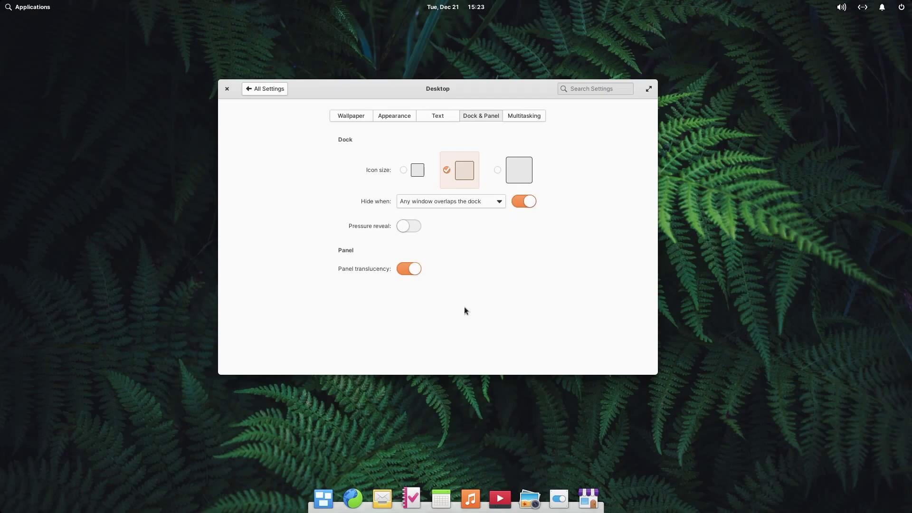
Try the smallest dock icon size, and restore the medium size
left_click(403, 171)
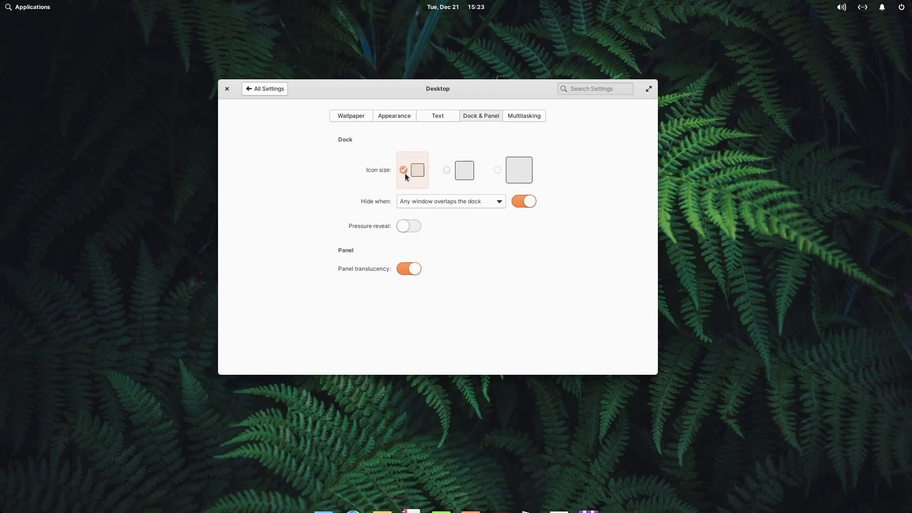
left_click(456, 171)
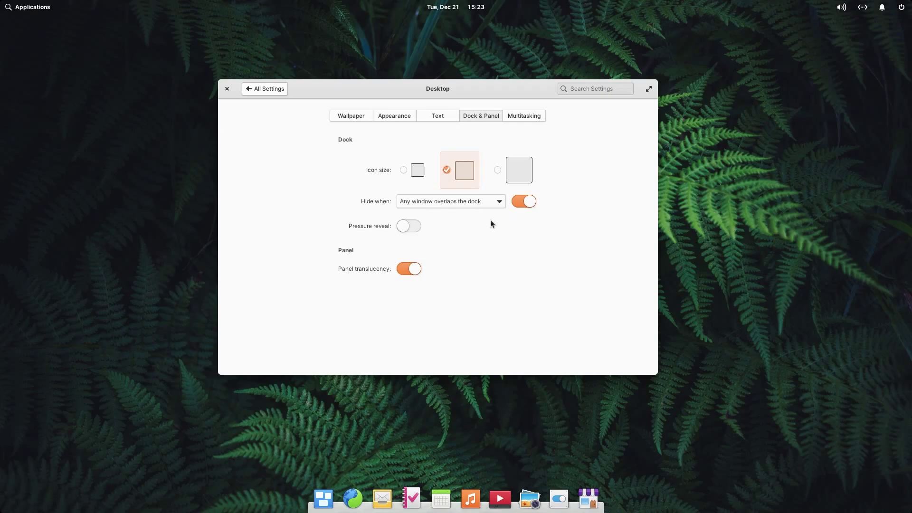
Review the multitasking options and the actions available for the display's top-left hot corner
left_click_drag(470, 93, 478, 68)
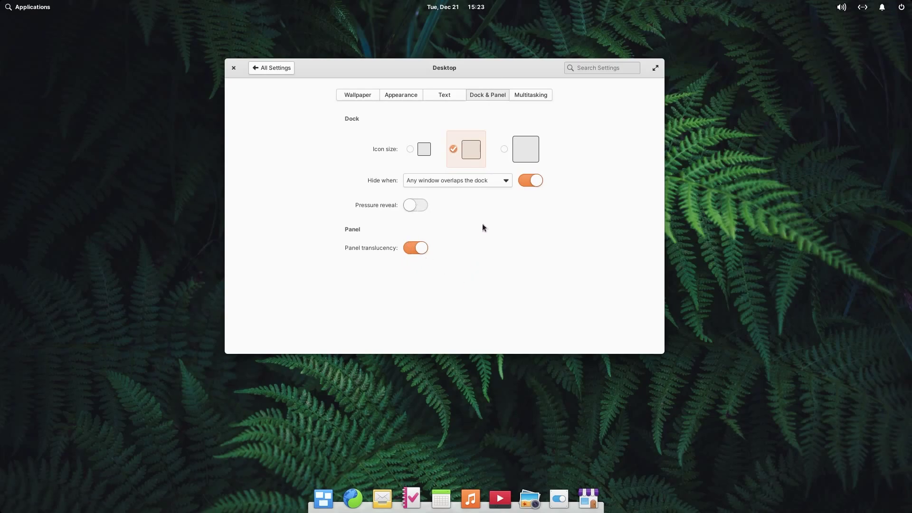
left_click(529, 97)
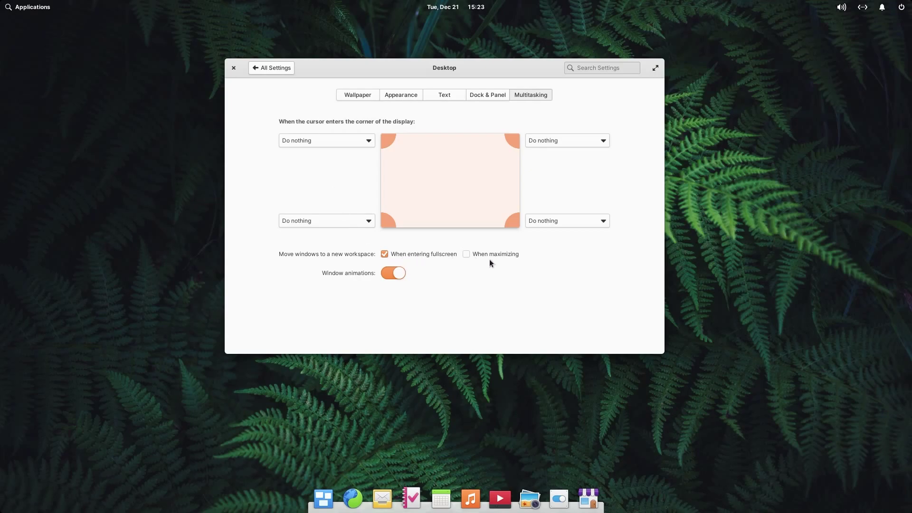
left_click(361, 142)
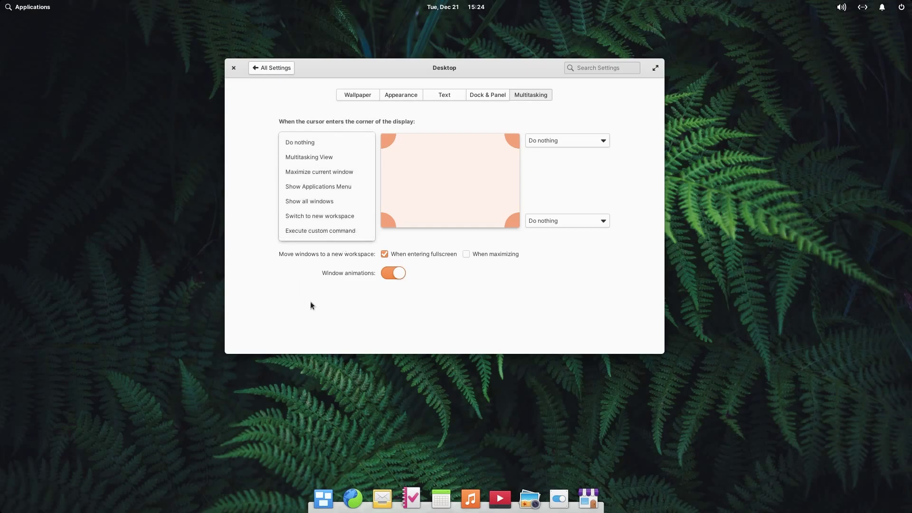
left_click(448, 309)
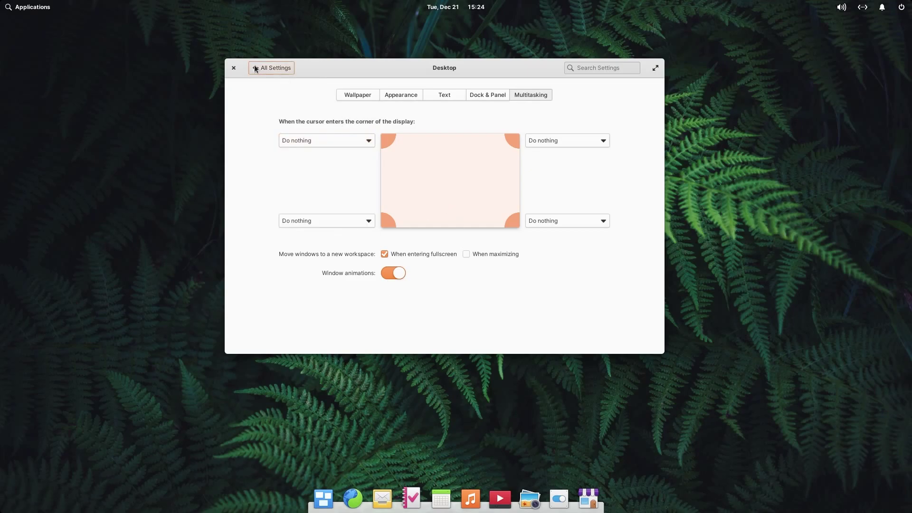
Review the clicking, gestures and pointing options in the Mouse & Touchpad settings
left_click(255, 68)
left_click(449, 178)
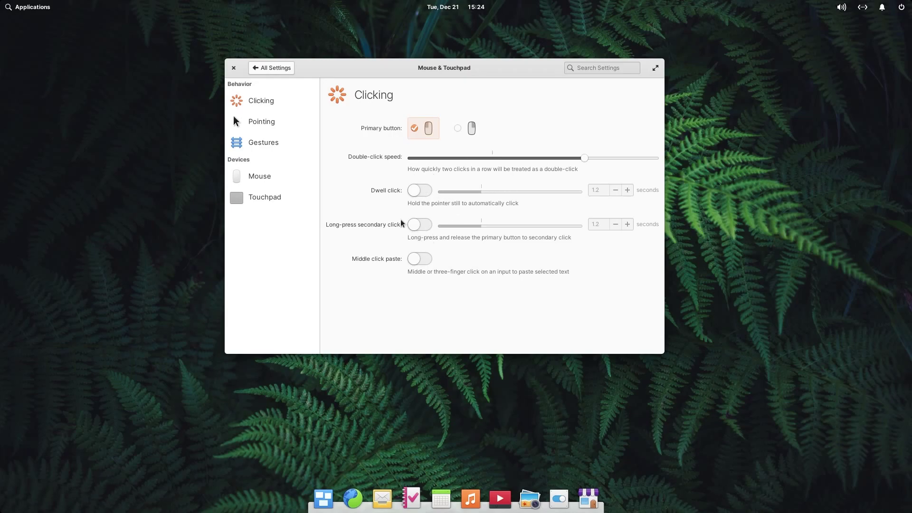
left_click(254, 142)
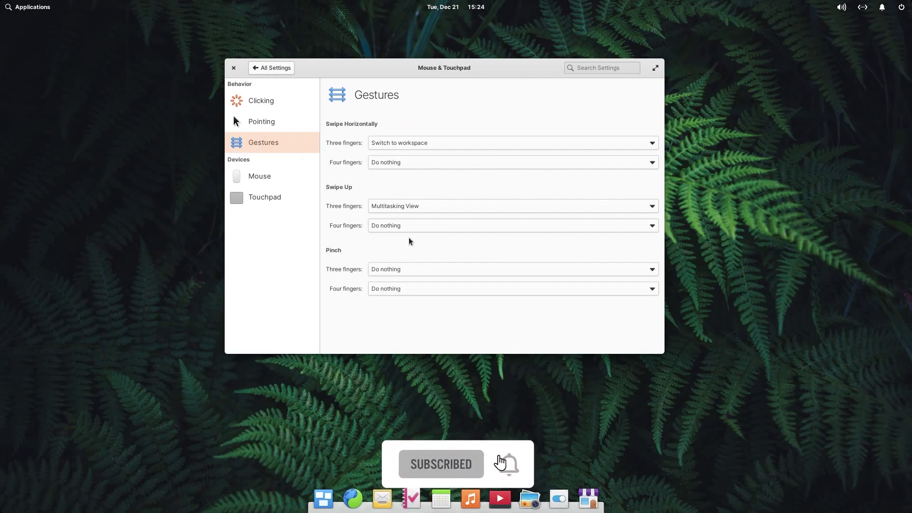
left_click(256, 123)
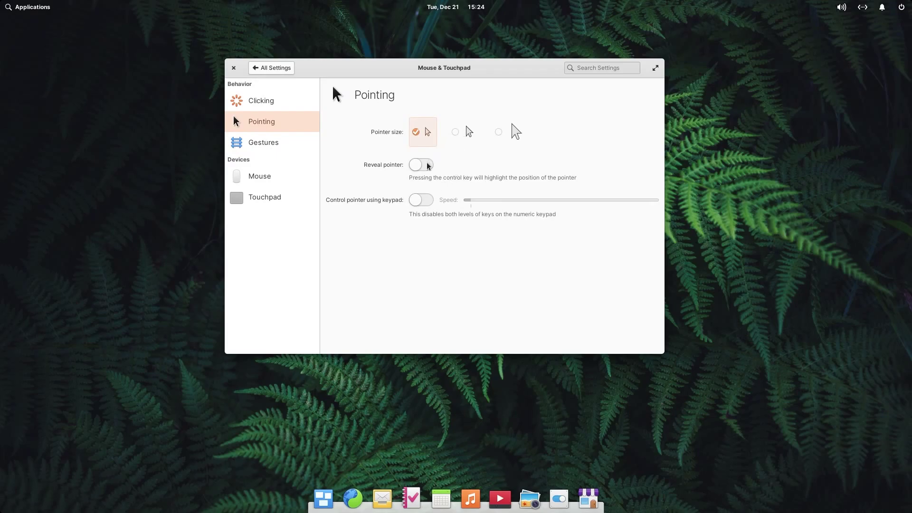
key("alt+Left")
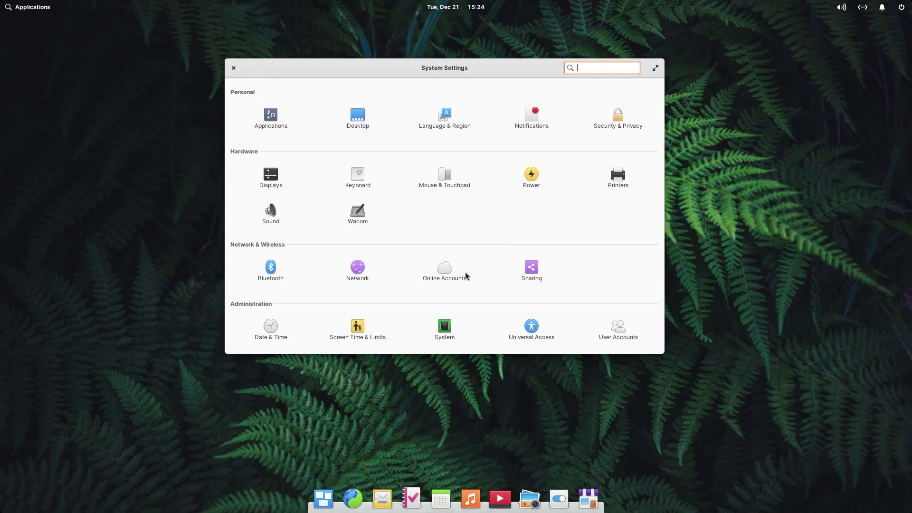
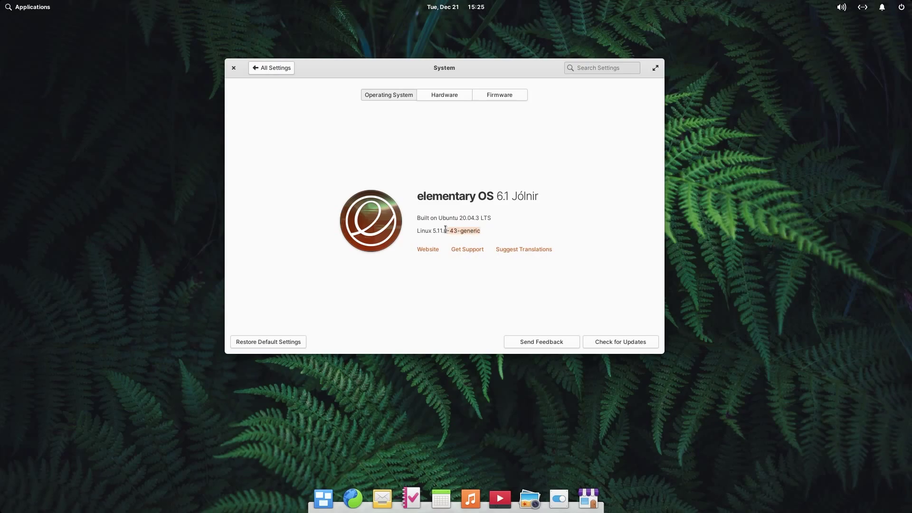
Review the operating system, hardware and firmware information in the System settings, and close System Settings
left_click(418, 229)
left_click(447, 98)
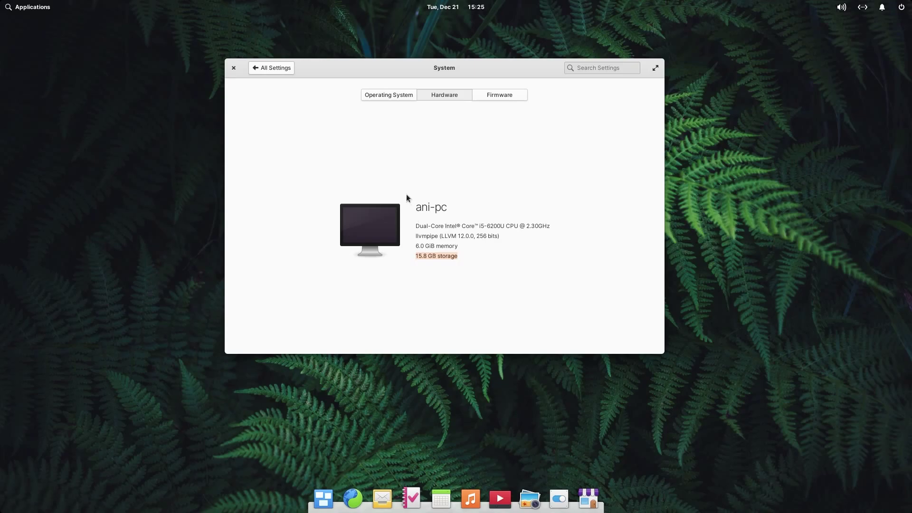
left_click_drag(415, 226, 551, 227)
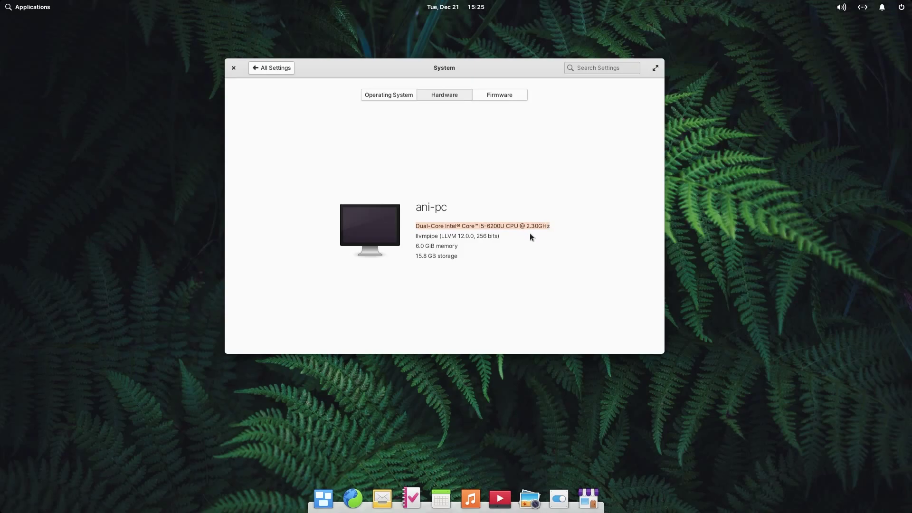
left_click(483, 96)
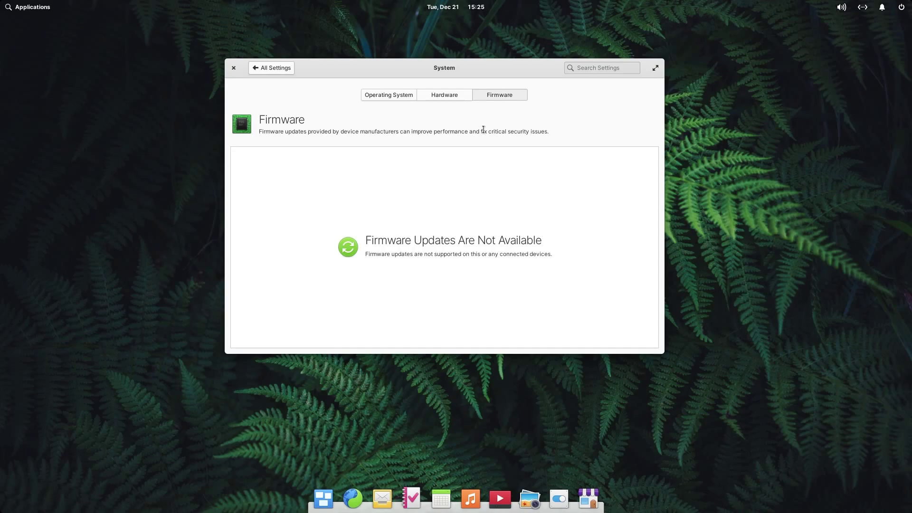
left_click(271, 68)
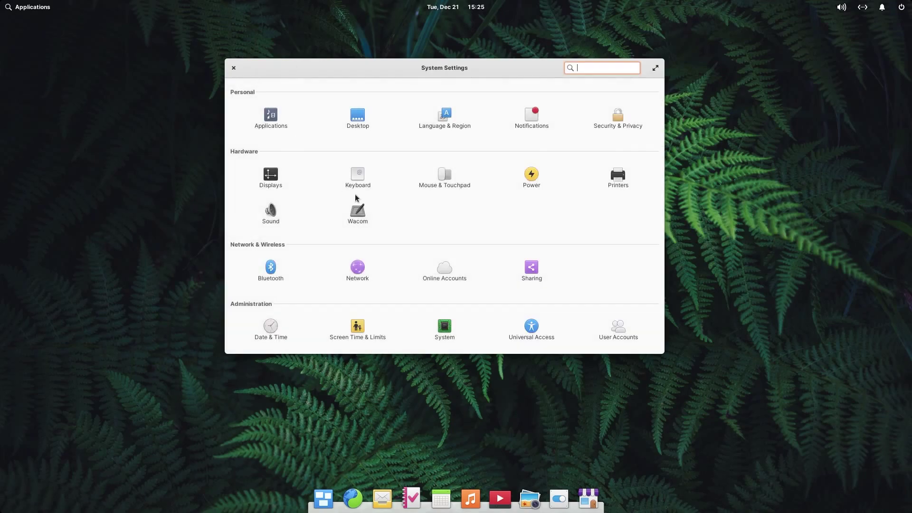
left_click(233, 69)
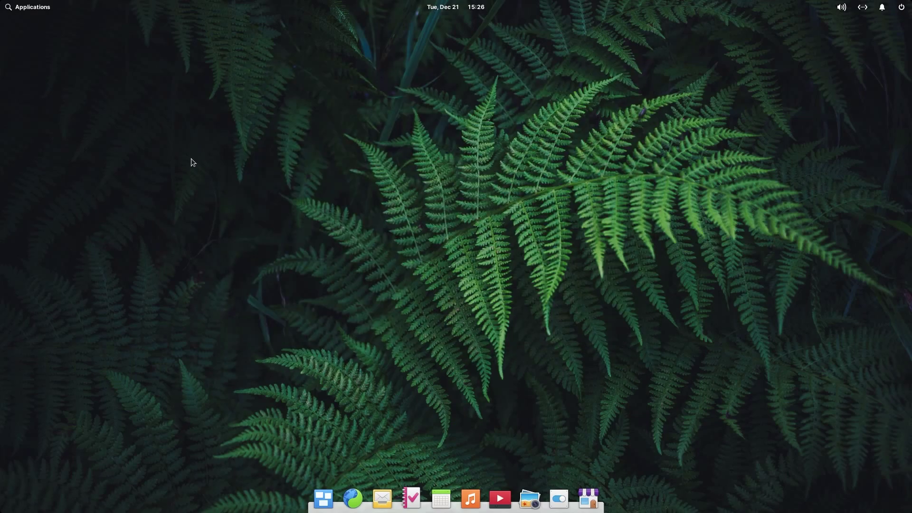
Search the applications for "app", launch AppCenter and maximise its window
key("super")
type("app")
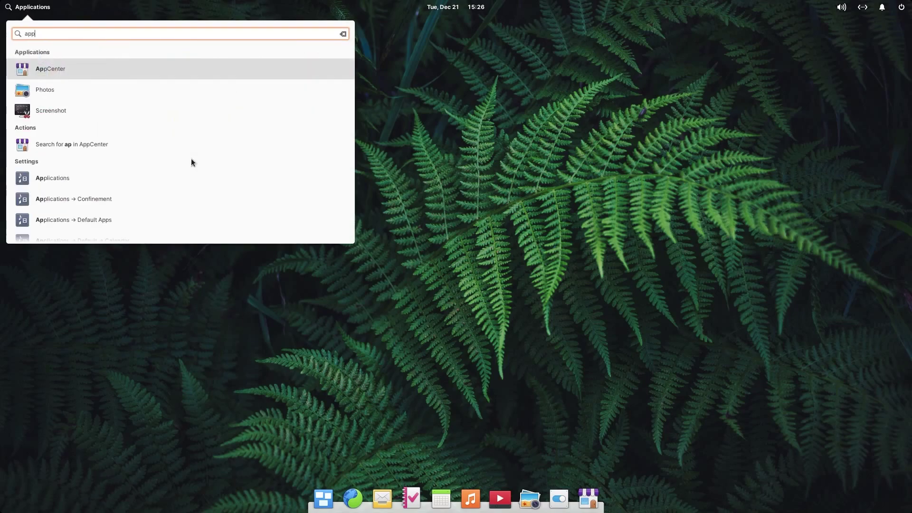
key("Return")
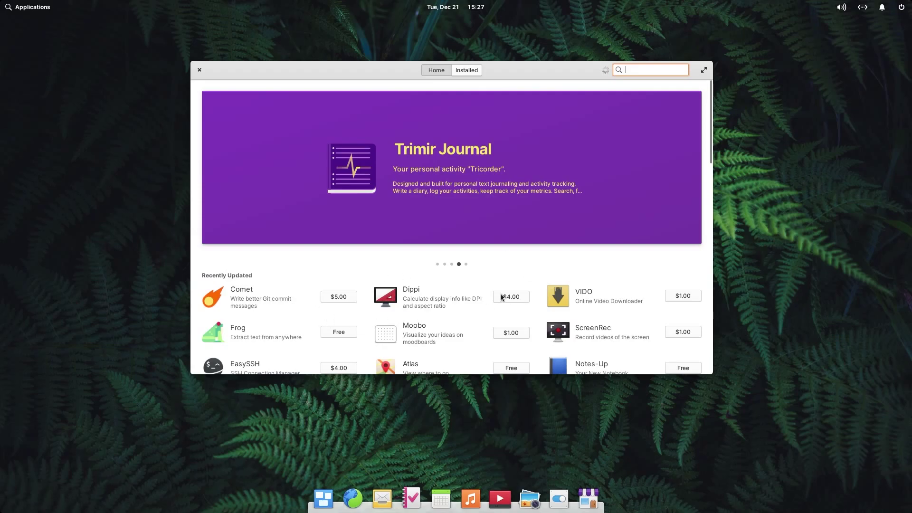
double_click(513, 73)
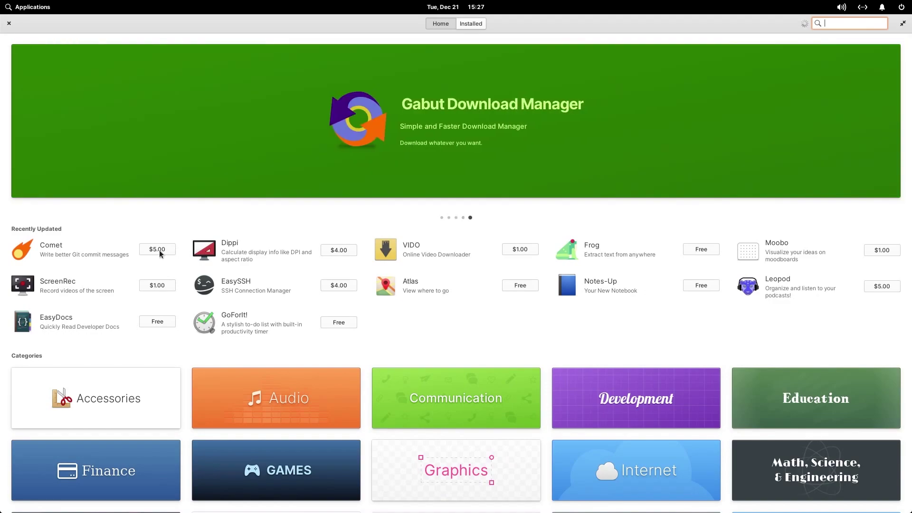
Examine the $5 payment form for Comet, ignore the update error, and cancel the payment
left_click(161, 249)
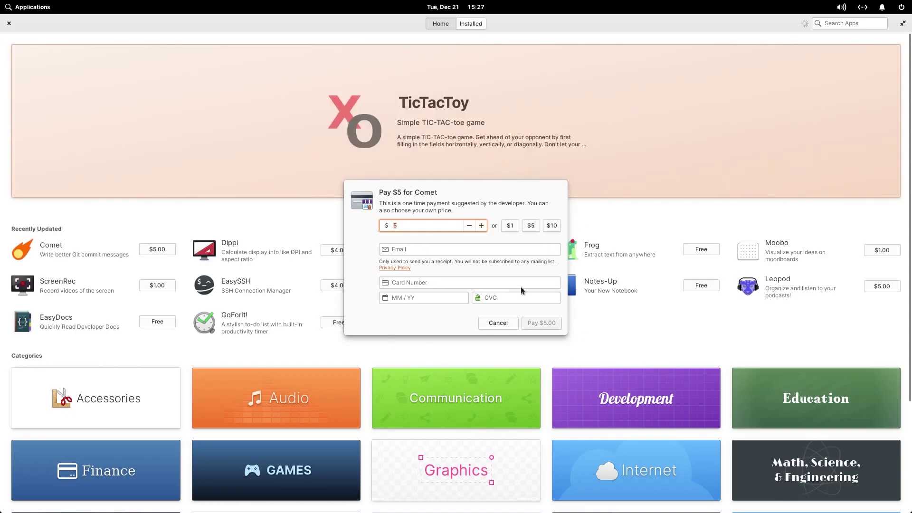
left_click(412, 249)
left_click(413, 283)
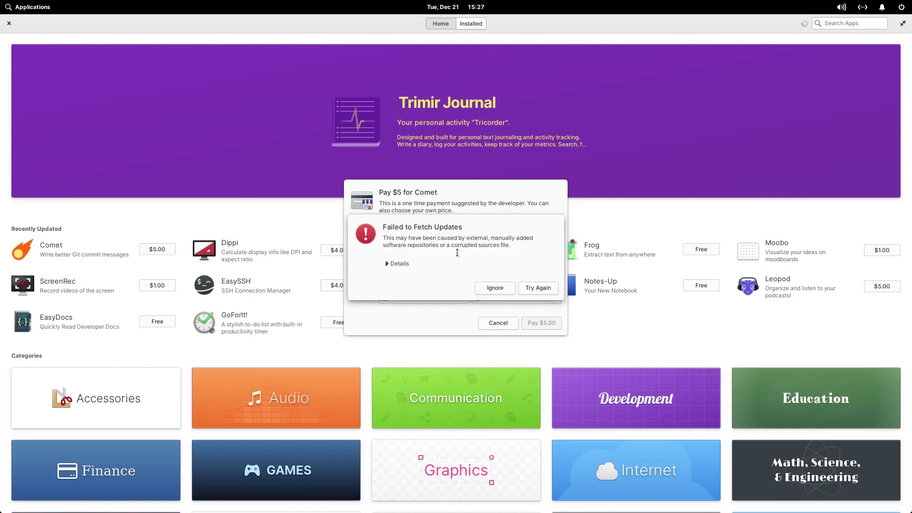
left_click(492, 287)
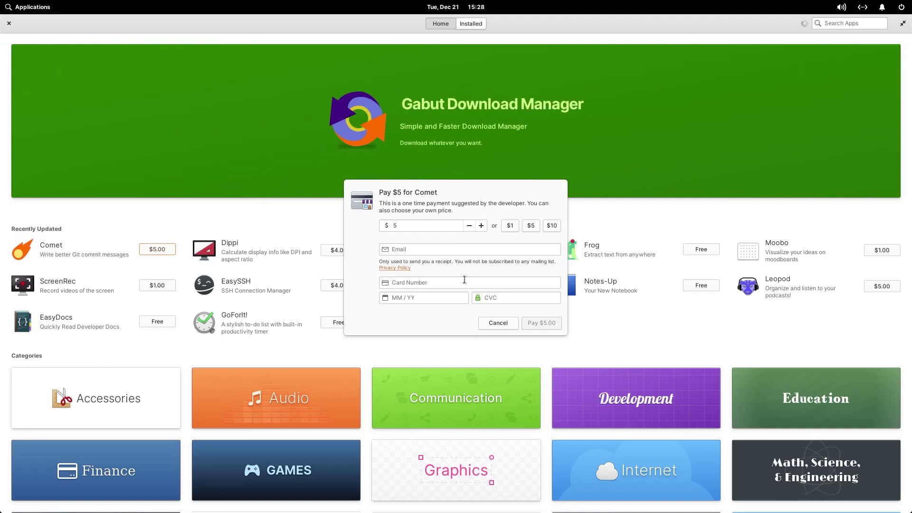
left_click(495, 326)
Review Comet's app page with its preview images and description, and return to the store's home page
left_click(19, 216)
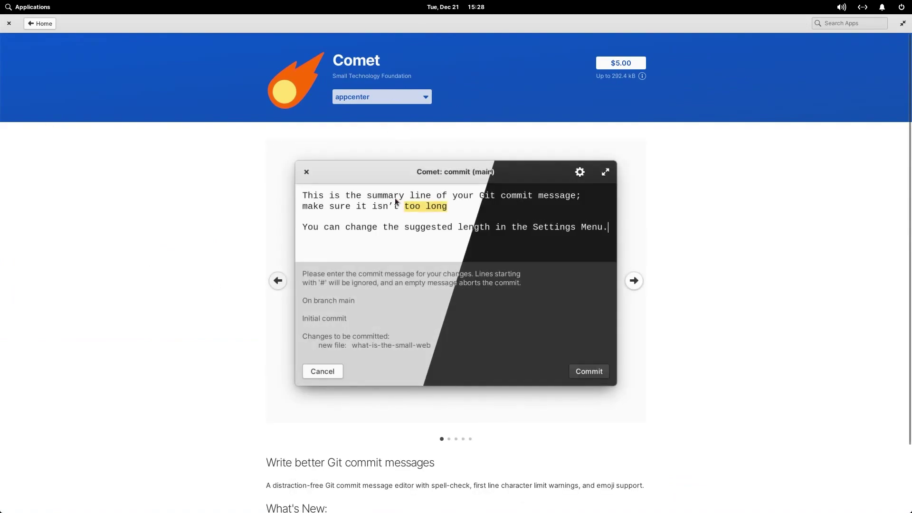
scroll(167, 246, "down", 3)
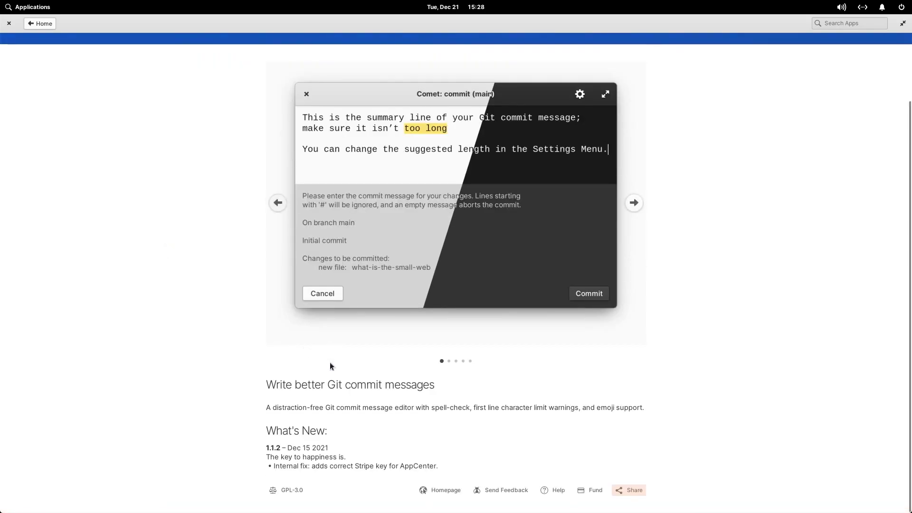
left_click(636, 203)
left_click(635, 203)
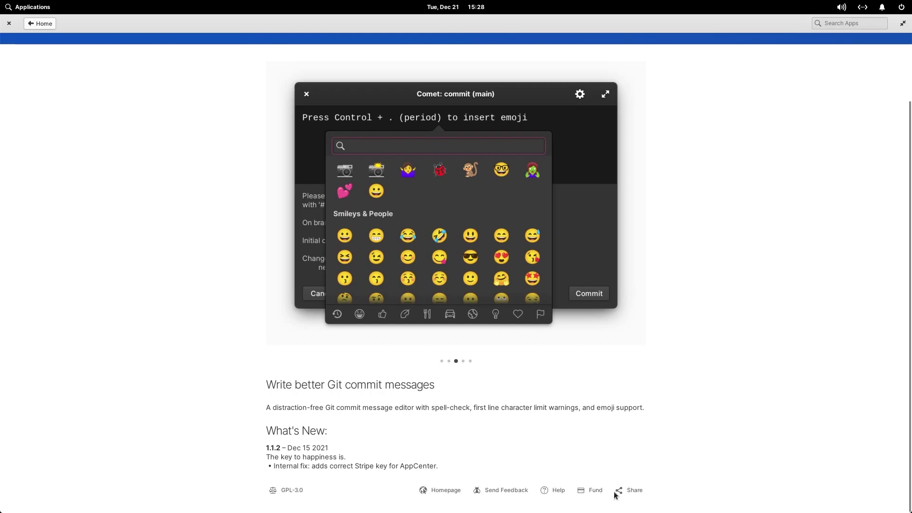
scroll(702, 403, "up", 2)
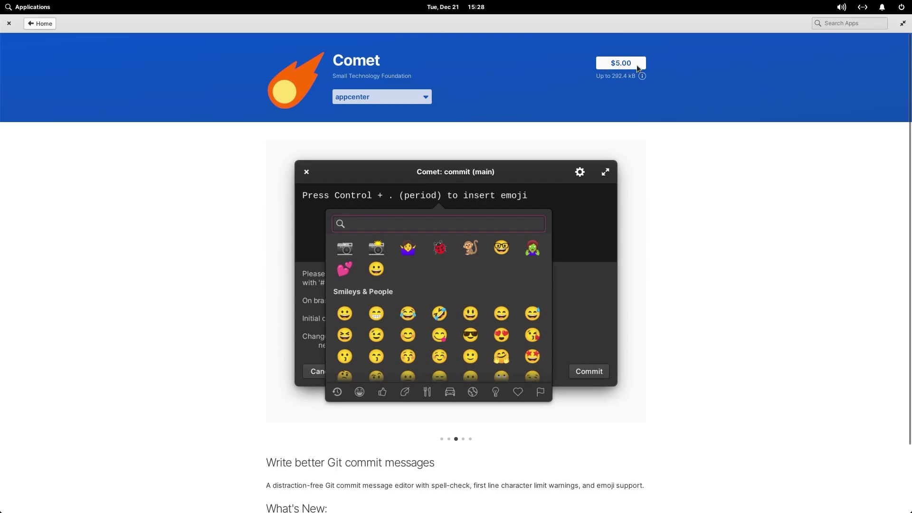
left_click(45, 25)
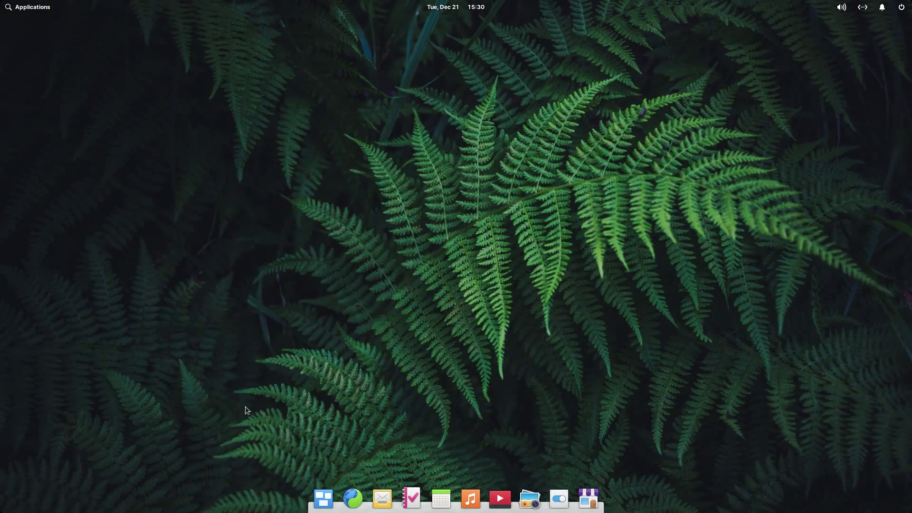
Open Tasks and Photos, and switch back and forth between their windows
left_click(412, 501)
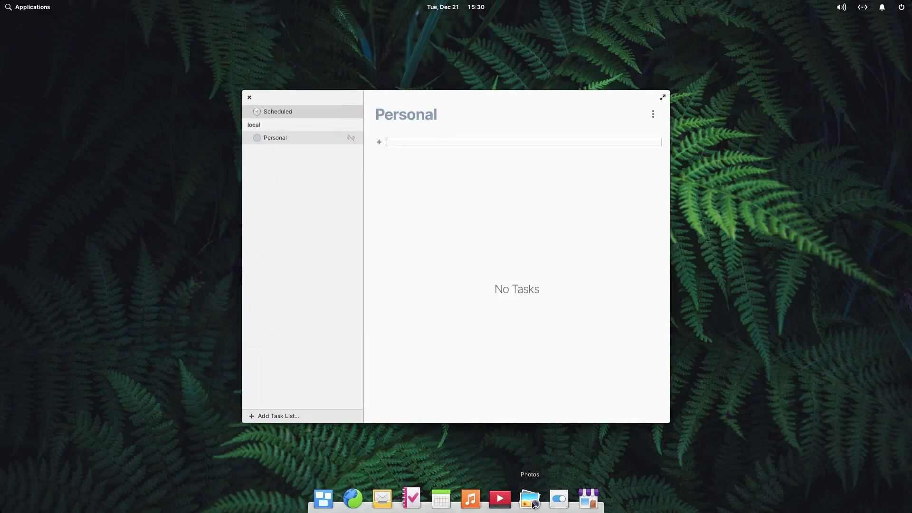
left_click(530, 501)
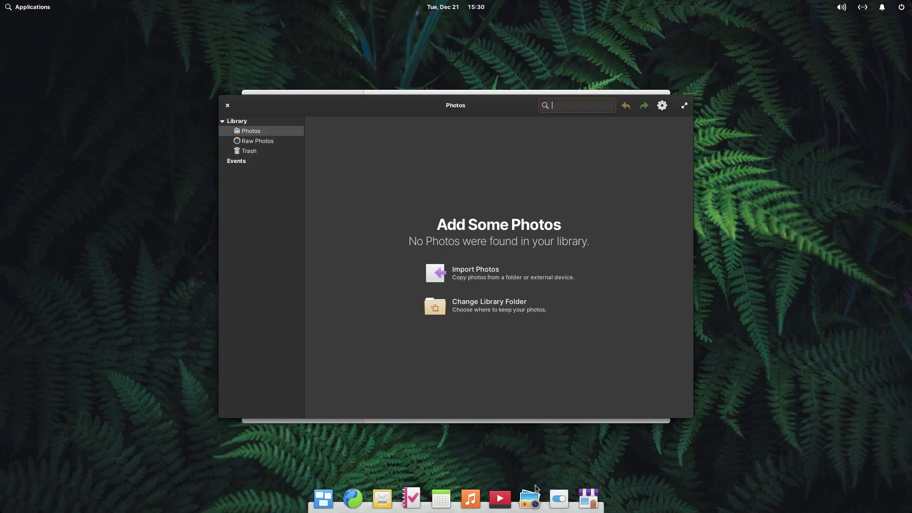
key("alt+Tab")
key("alt+Tab")
key("alt+Tab")
key("alt+Tab")
key("alt+Tab")
key("alt+Tab")
key("alt+Tab")
key("alt+Tab")
key("alt+Tab")
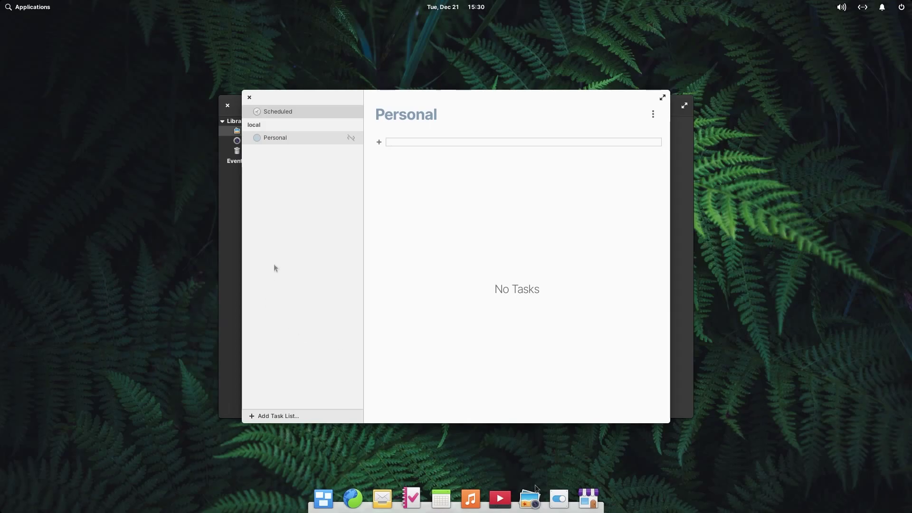
Close the Tasks window and the Photos window
left_click(249, 98)
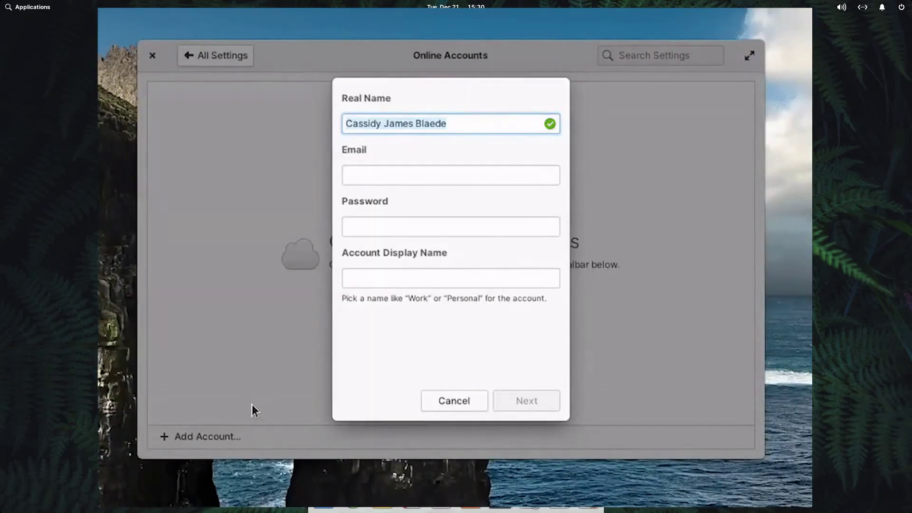
key("Escape")
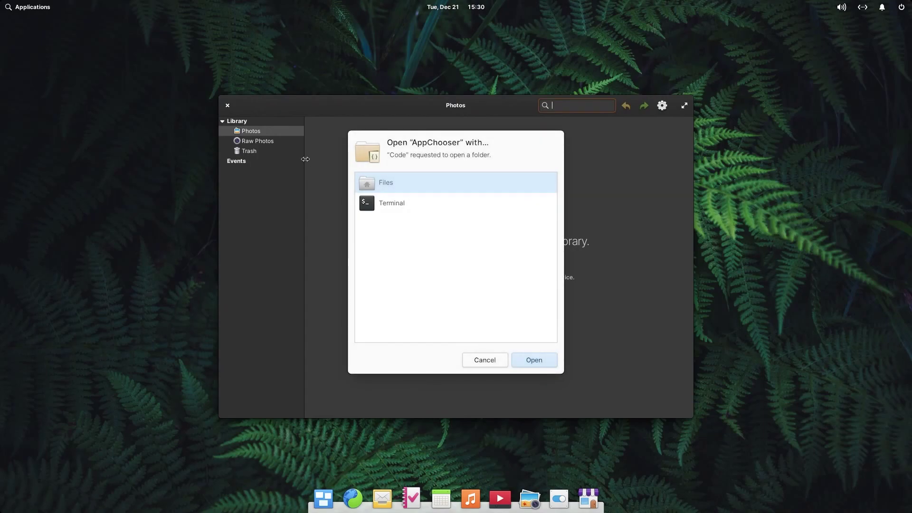
key("Escape")
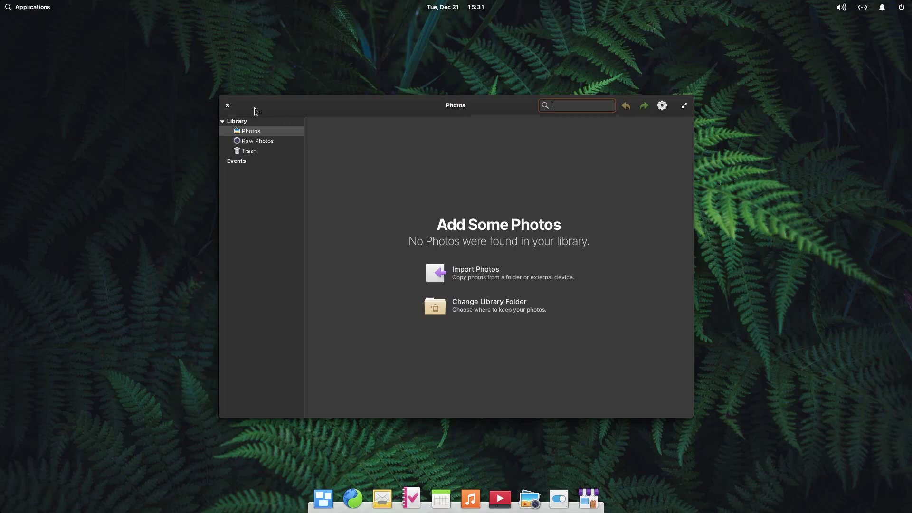
left_click(228, 107)
Find the Housekeeping settings through the application search, review the automatic deletion options and open the trash
key("super")
type("housee")
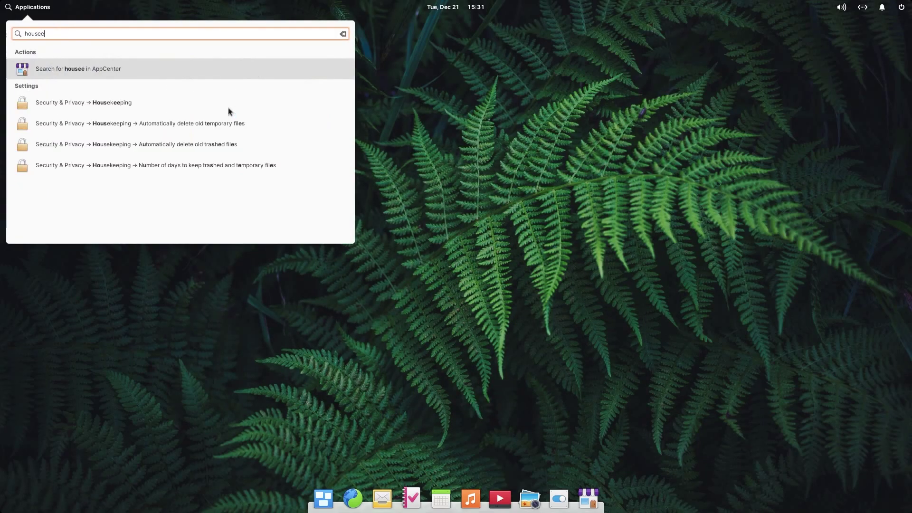
left_click(161, 104)
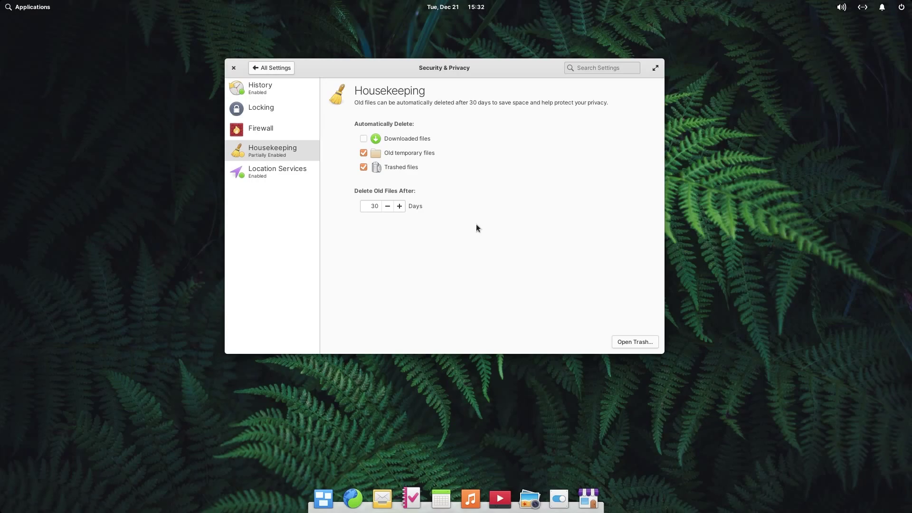
left_click(631, 343)
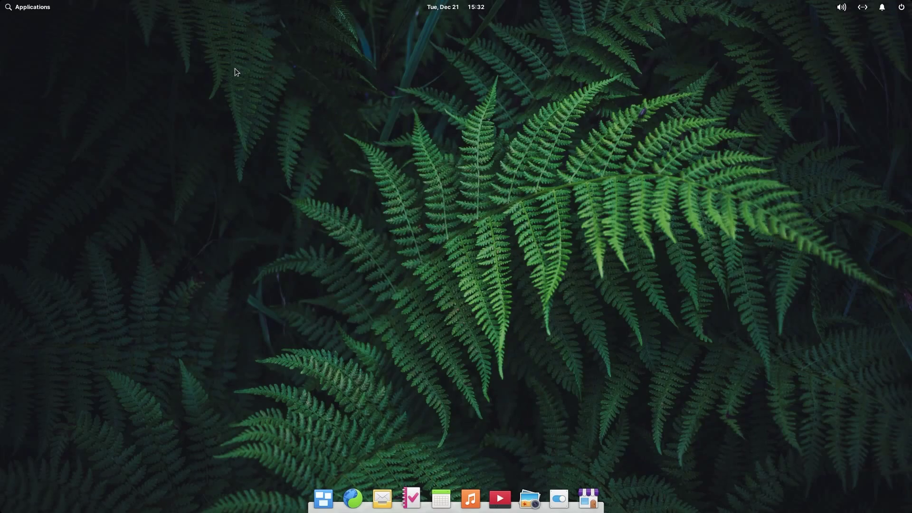
Launch Terminal, run htop to check the system's resource usage, and close the terminal
key("super")
type("termina")
key("Return")
type("htop")
key("Return")
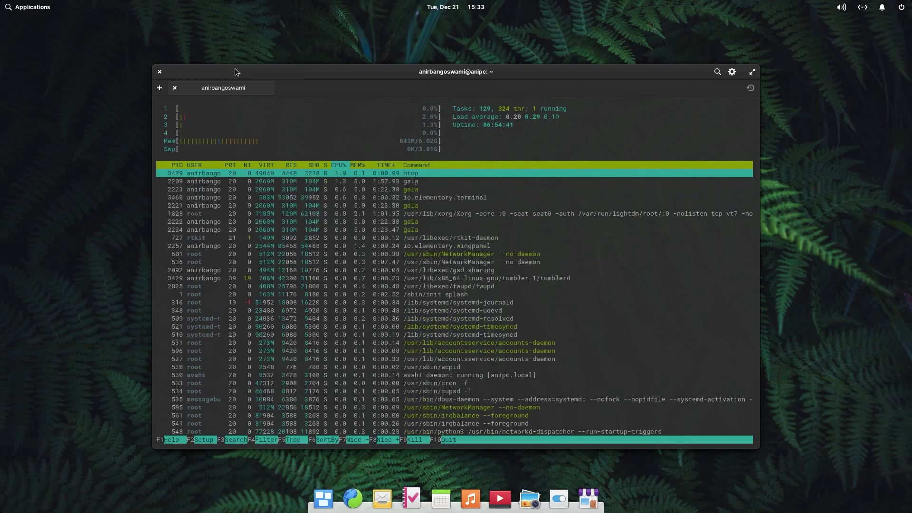
key("alt+F4")
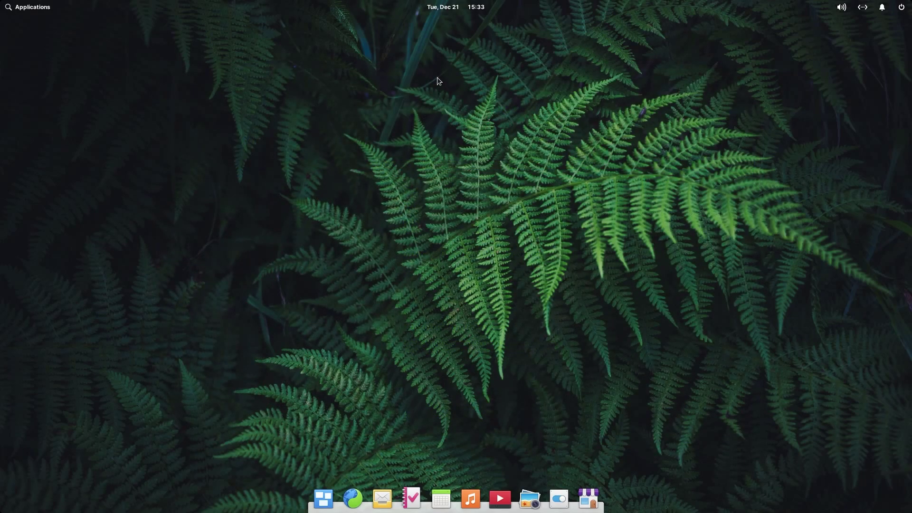
Review the panel calendar and its Date & Time settings, and close the settings window
left_click(452, 9)
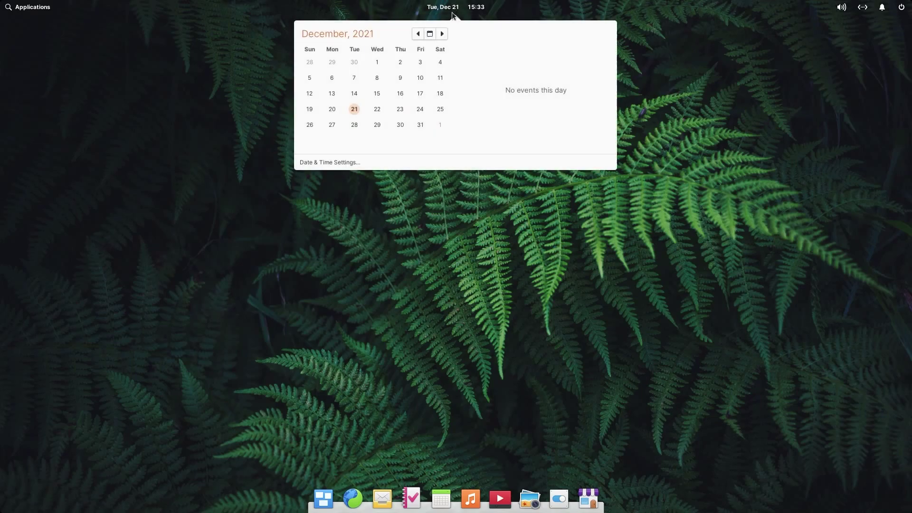
left_click(333, 163)
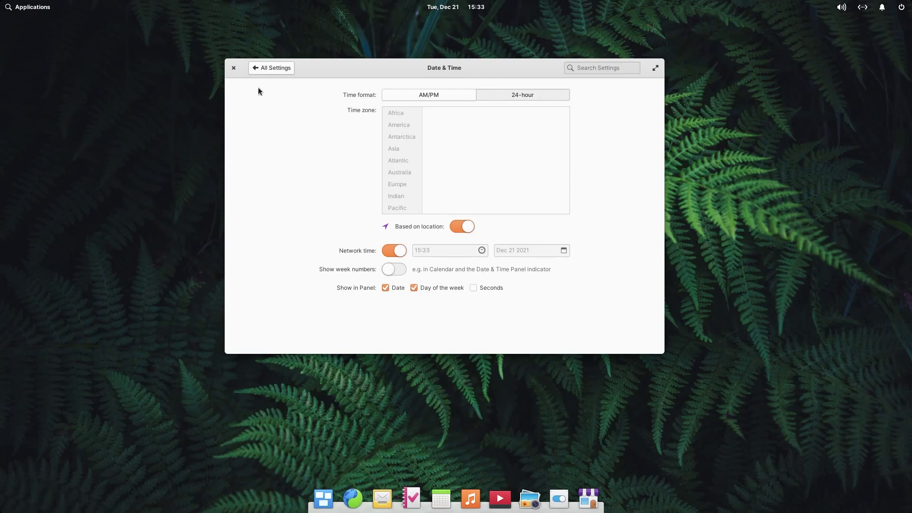
left_click(234, 67)
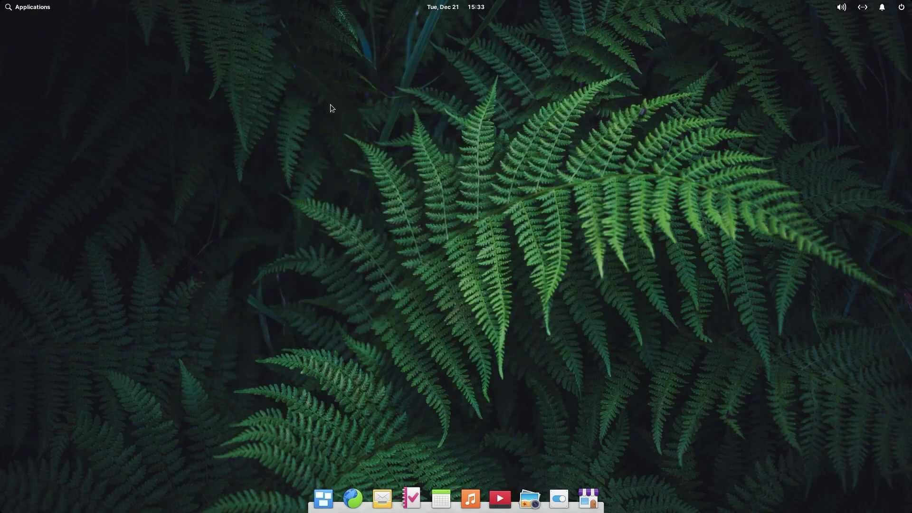
Review the session menu's lock, log out and power options, and view the keyboard shortcuts overview before closing it
left_click(900, 8)
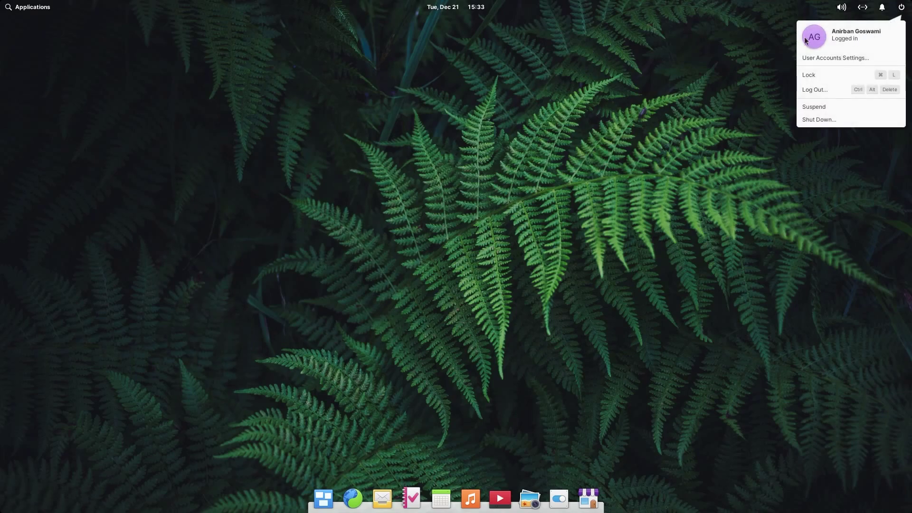
left_click(855, 89)
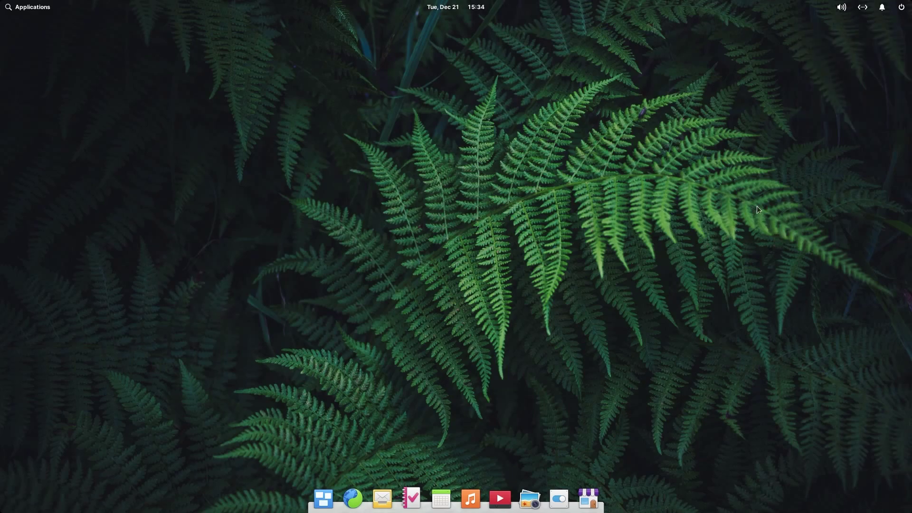
key("super")
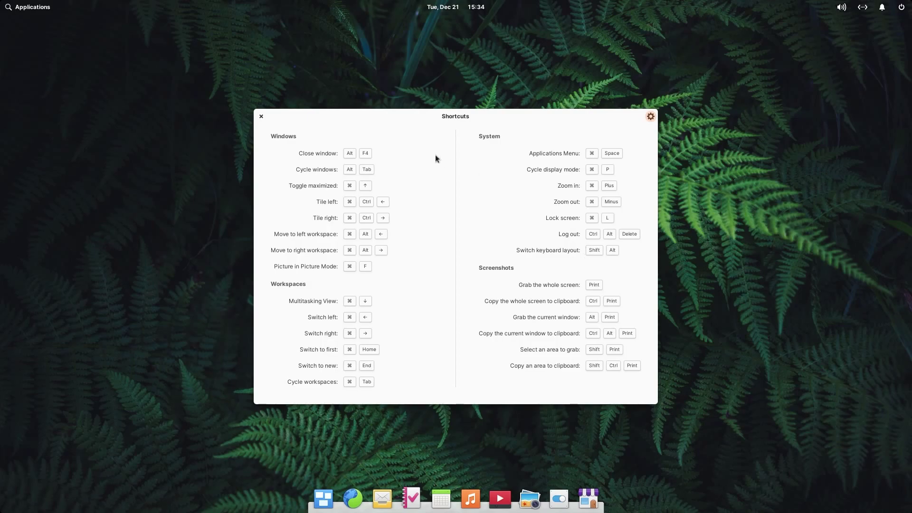
left_click(261, 117)
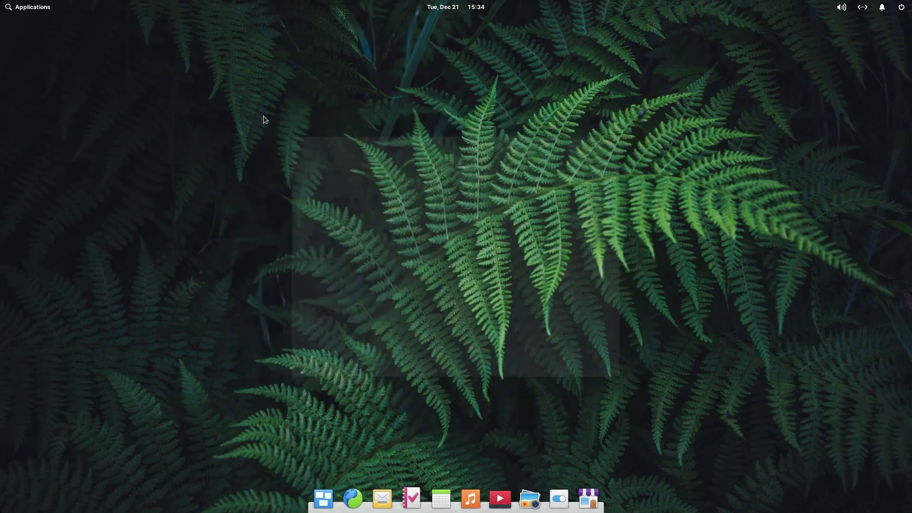
Turn on Do Not Disturb from the notifications indicator and turn it off again in the Notifications settings
left_click(882, 8)
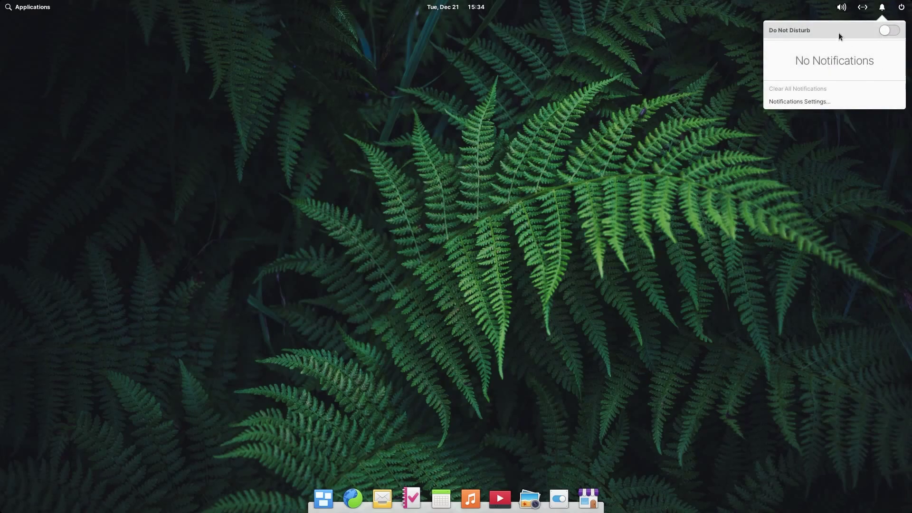
left_click(891, 31)
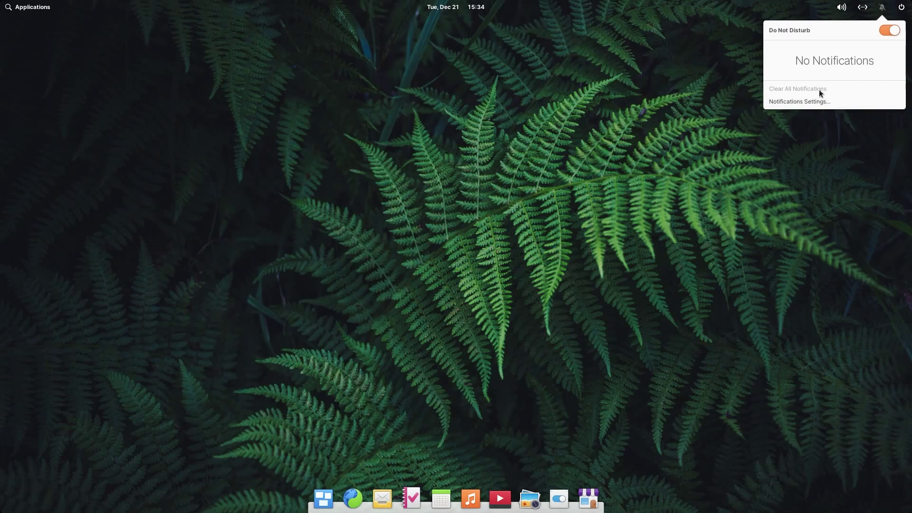
left_click(785, 103)
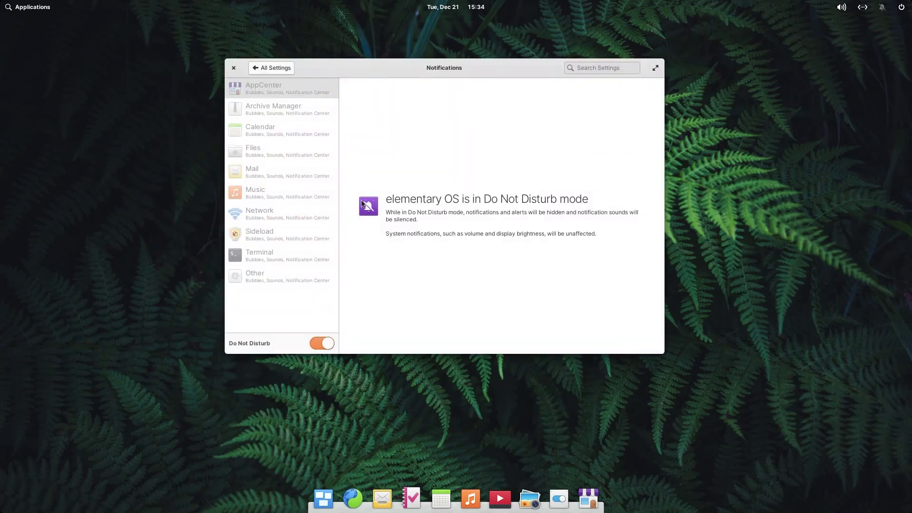
left_click(321, 347)
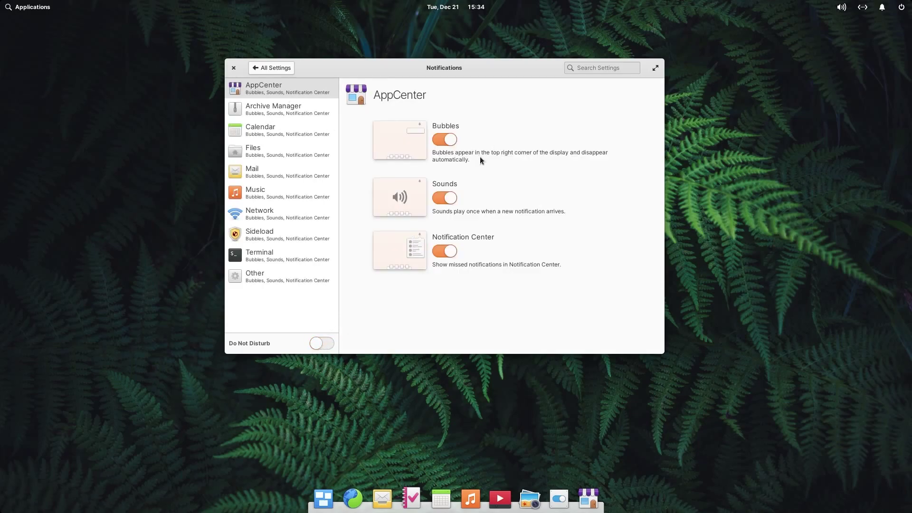
Review the notification options for Archive Manager and Calendar, and close the settings window
left_click(252, 108)
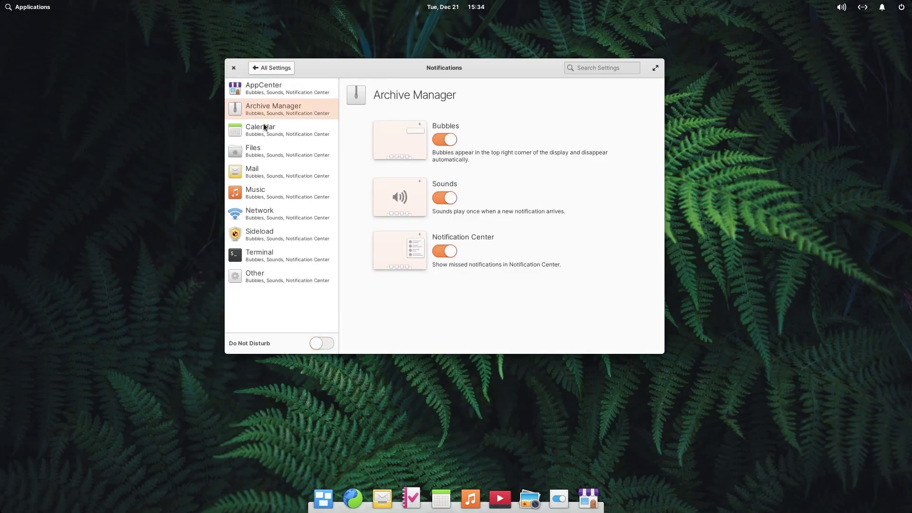
left_click(263, 131)
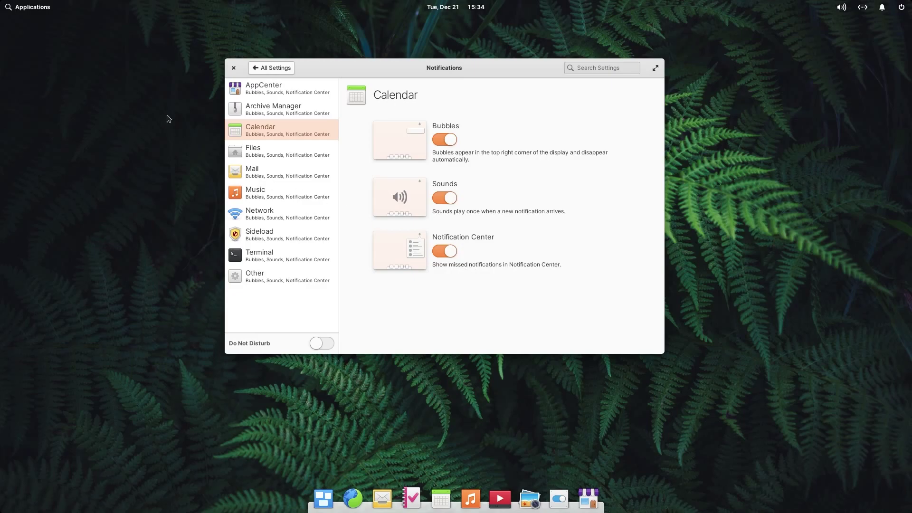
left_click(234, 68)
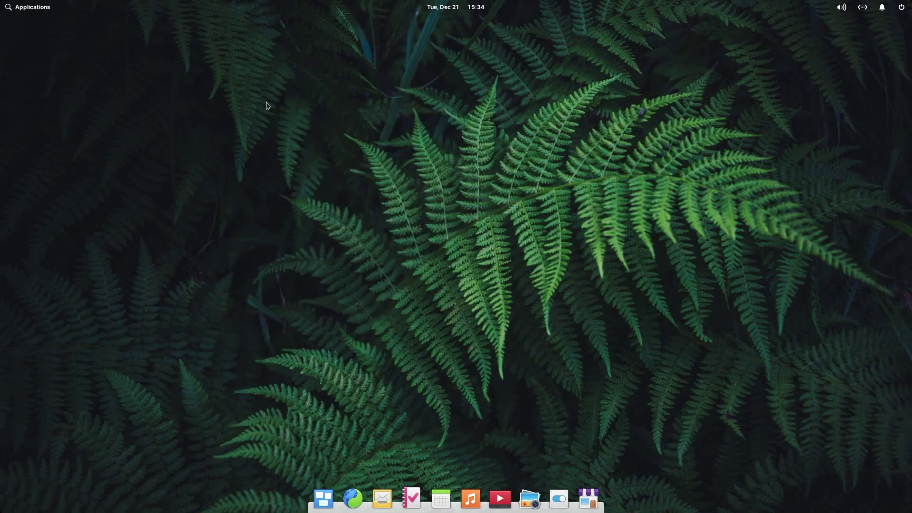
Check the network indicator and review the Sound settings for output and input, closing the settings window when done
left_click(860, 13)
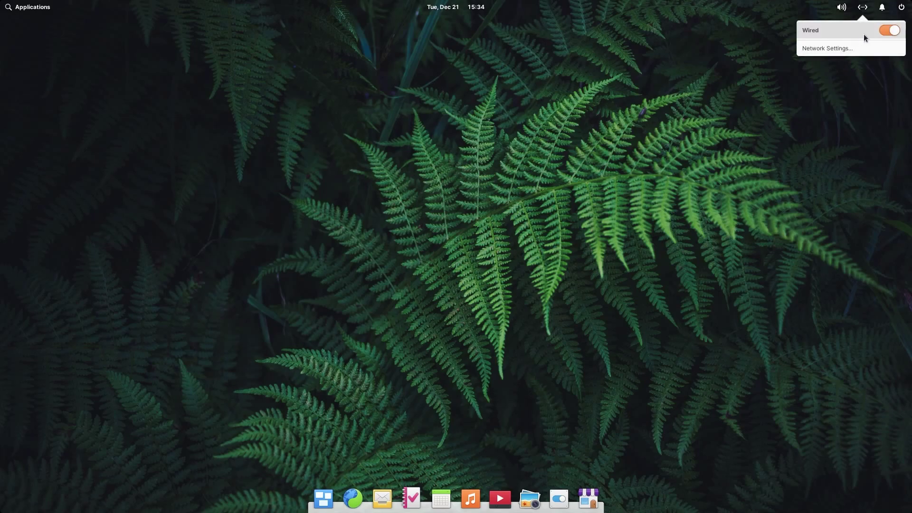
left_click(851, 99)
left_click(842, 10)
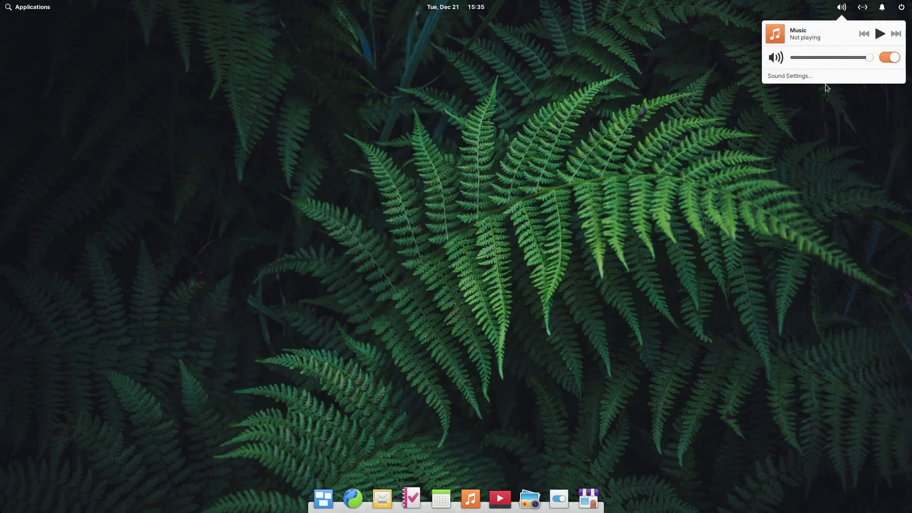
left_click(806, 76)
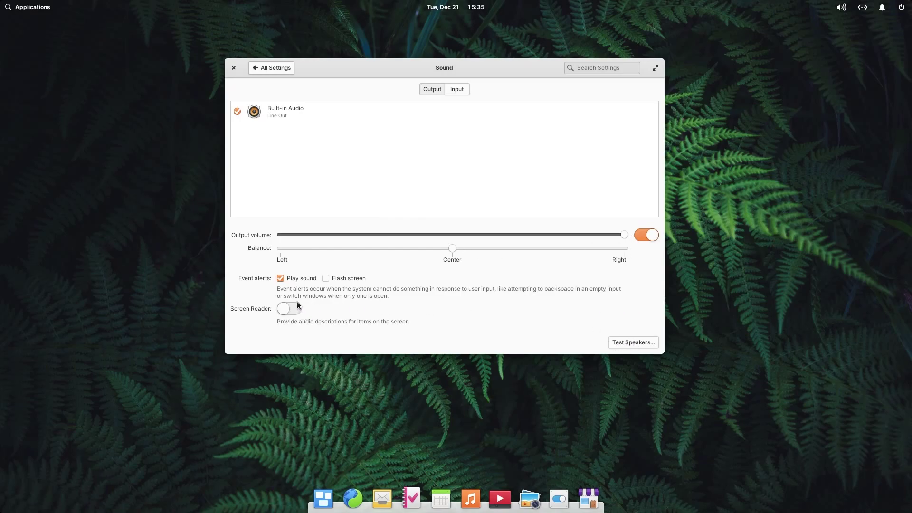
left_click(457, 89)
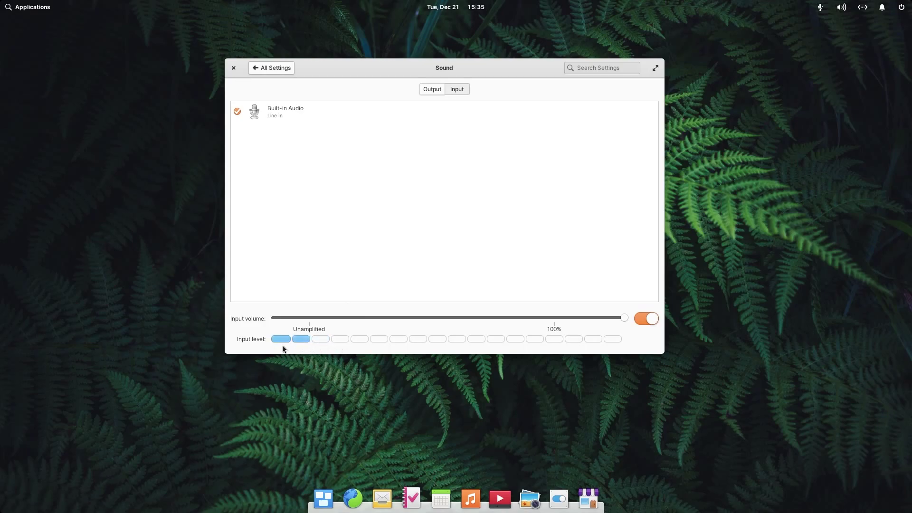
left_click(233, 67)
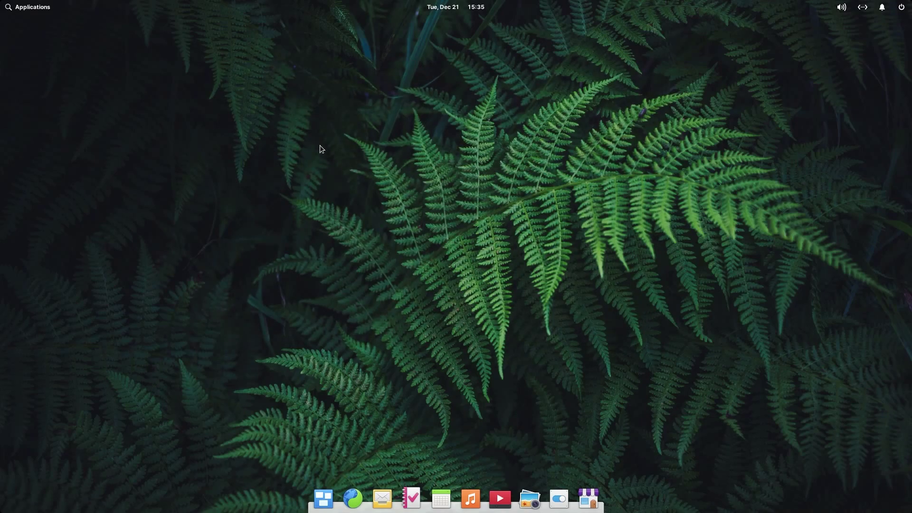